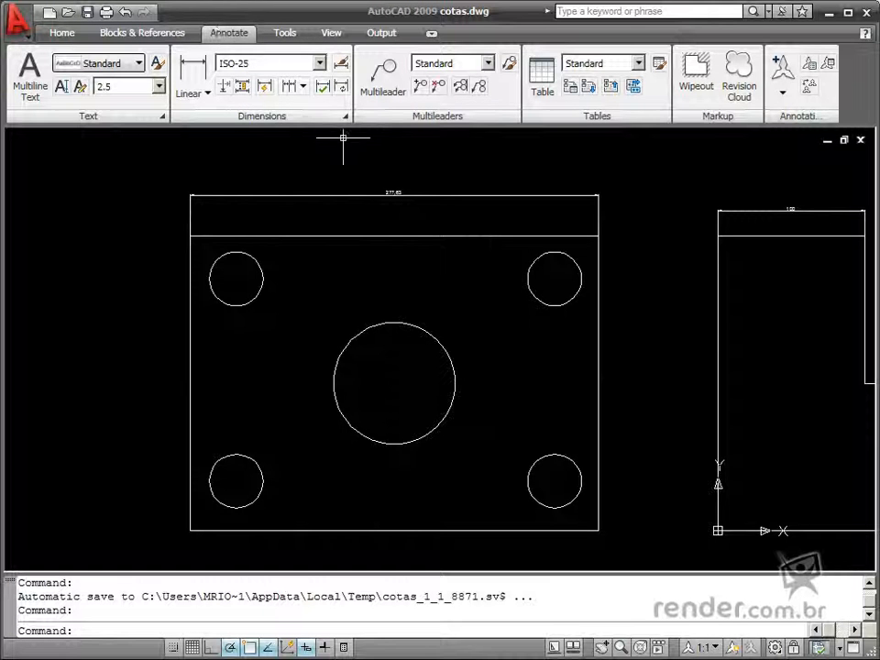
# Step: Add a jog line to the horizontal dimension above the rectangular plate
pyautogui.click(347, 116)
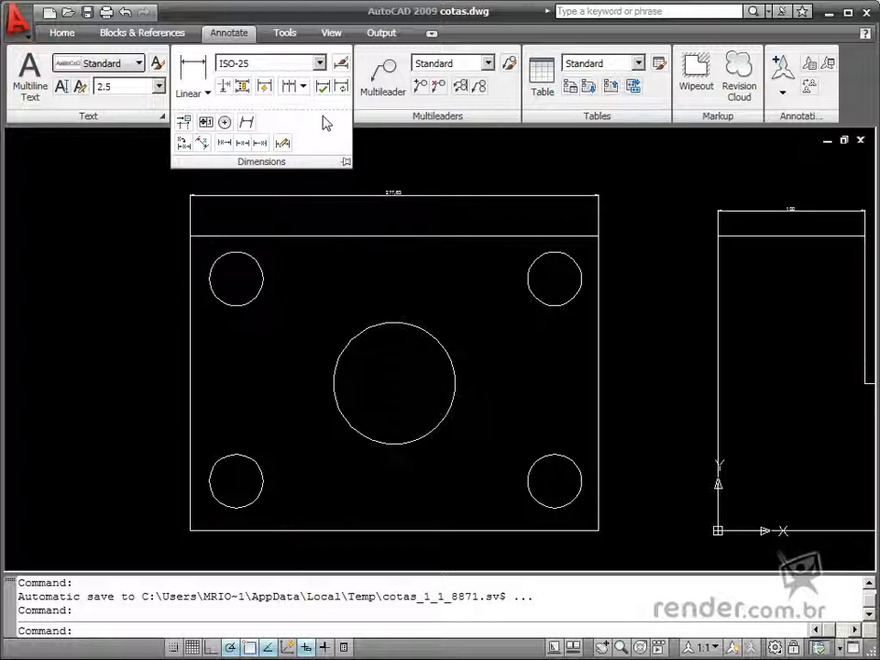
pyautogui.click(207, 92)
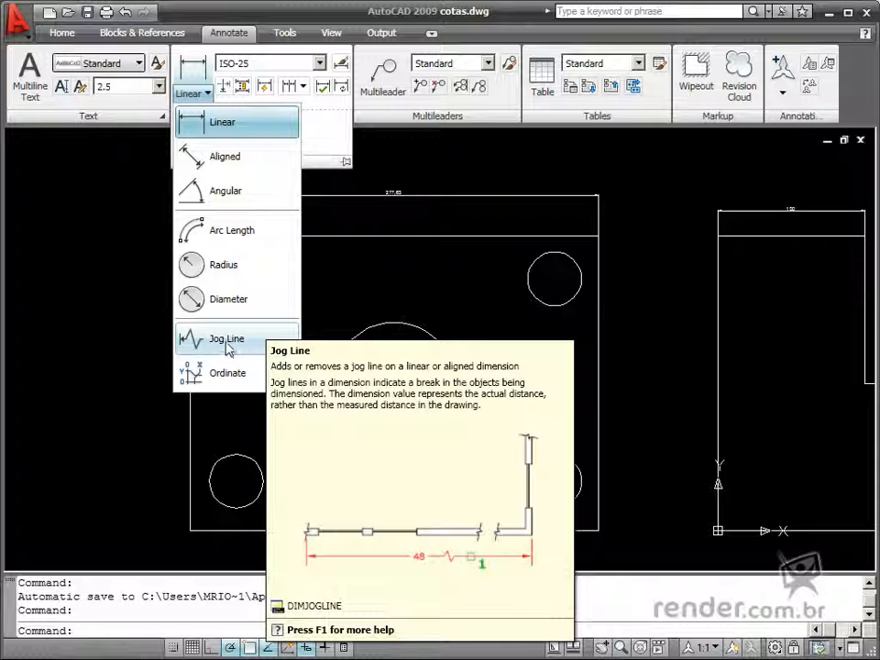
pyautogui.click(221, 344)
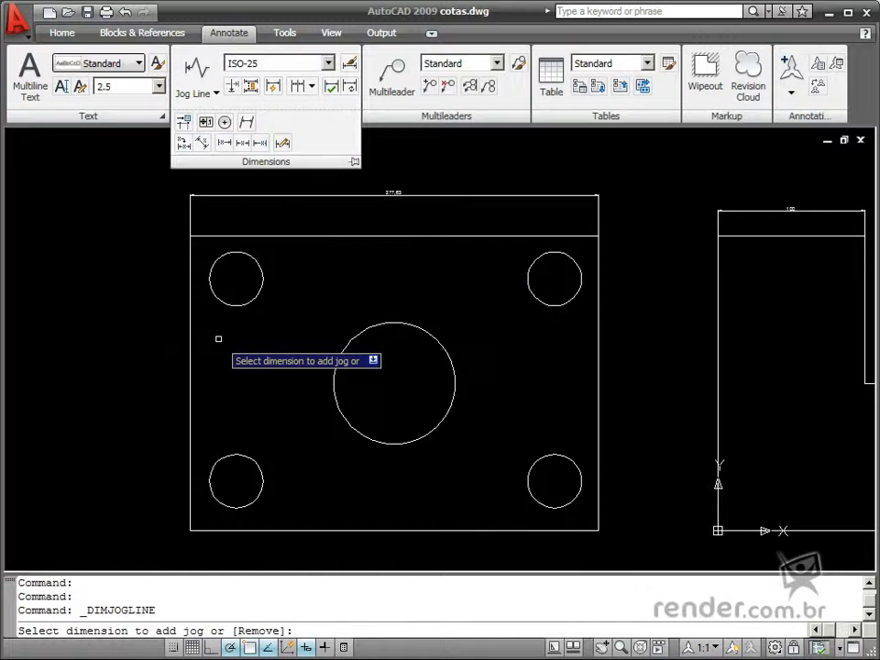
pyautogui.click(295, 195)
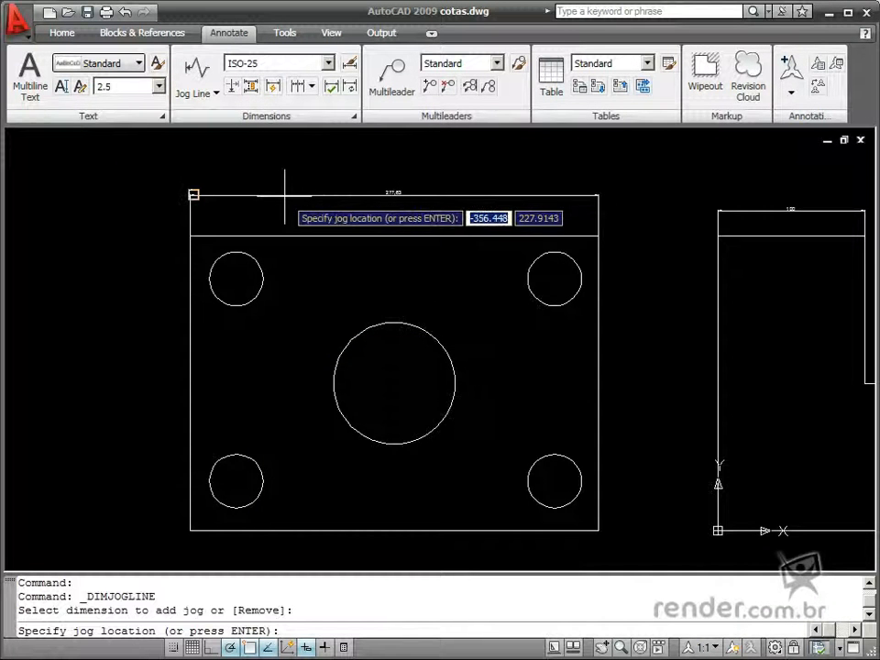
pyautogui.click(284, 195)
# Step: Move the jog symbol away from the left end of the plate's top dimension line, stopping before the dimension text
pyautogui.click(196, 197)
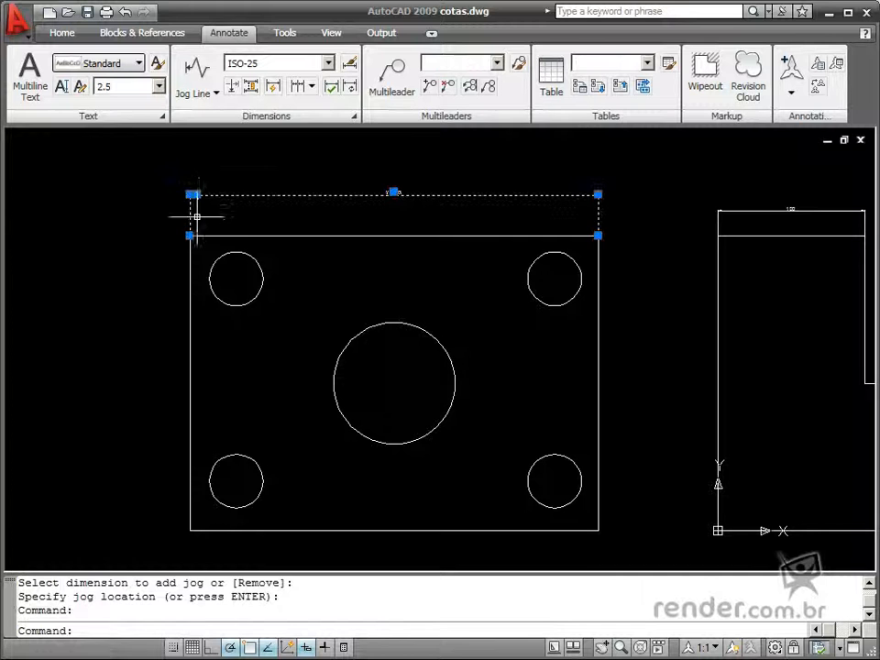
pyautogui.click(193, 195)
pyautogui.click(255, 194)
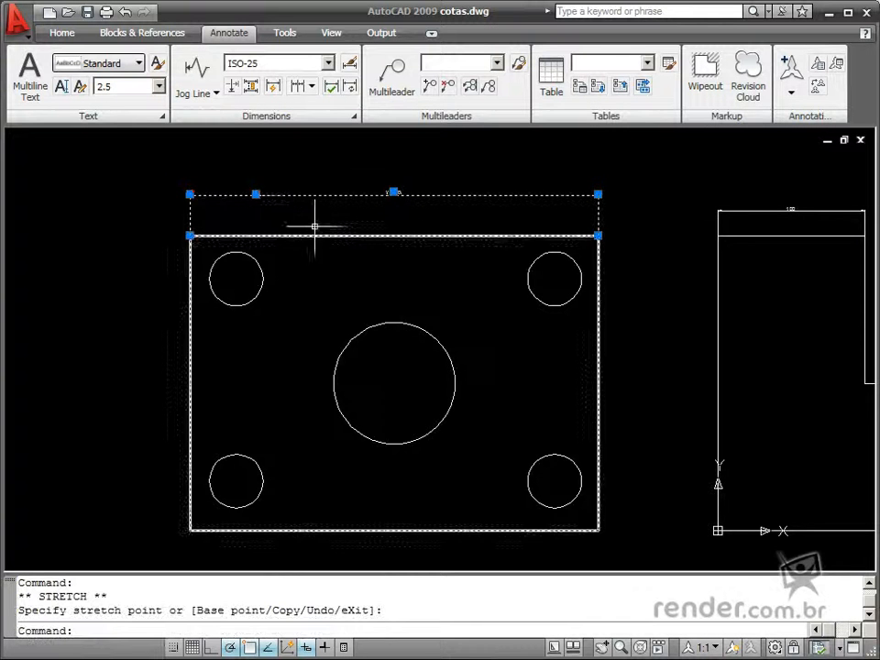
pyautogui.press('Escape')
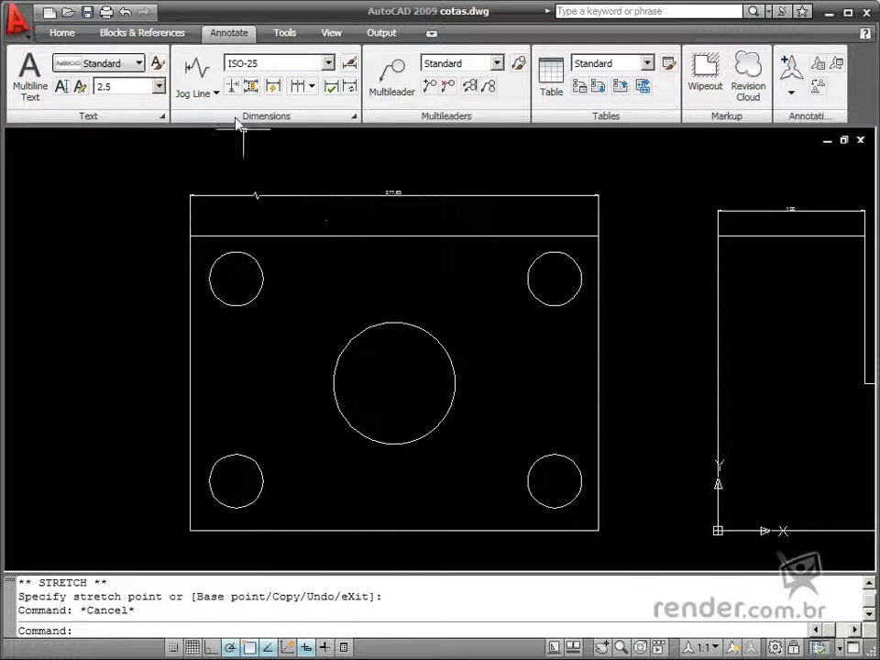
# Step: Add an X ordinate dimension from the centre of the plate's lower-left hole, with its leader ending below the plate
pyautogui.click(211, 94)
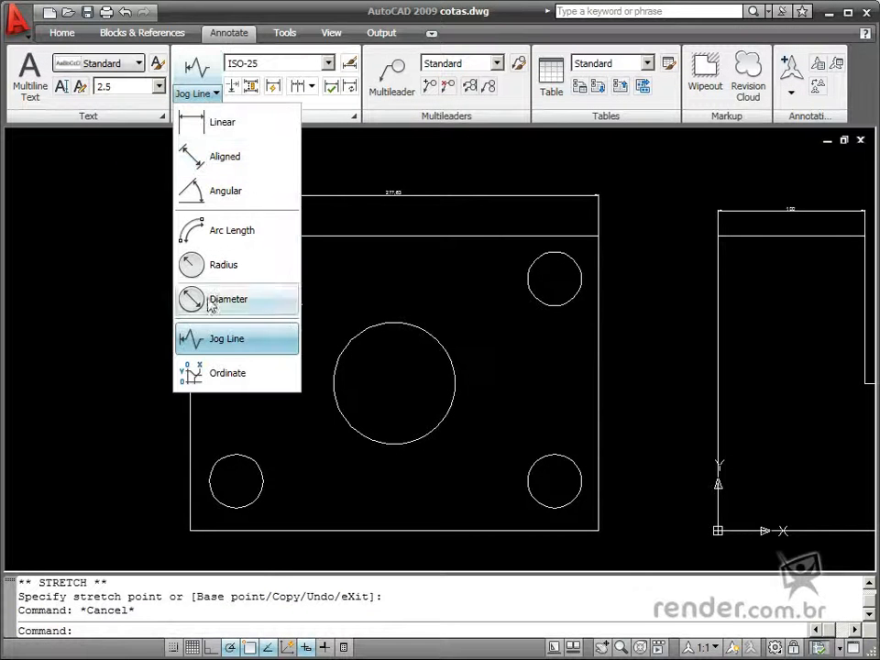
pyautogui.click(214, 376)
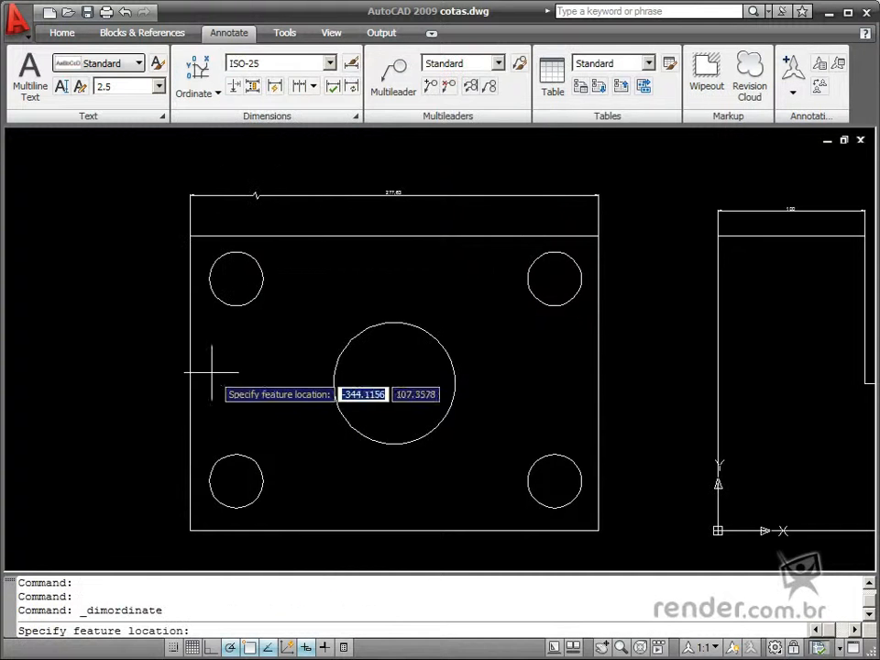
pyautogui.click(236, 481)
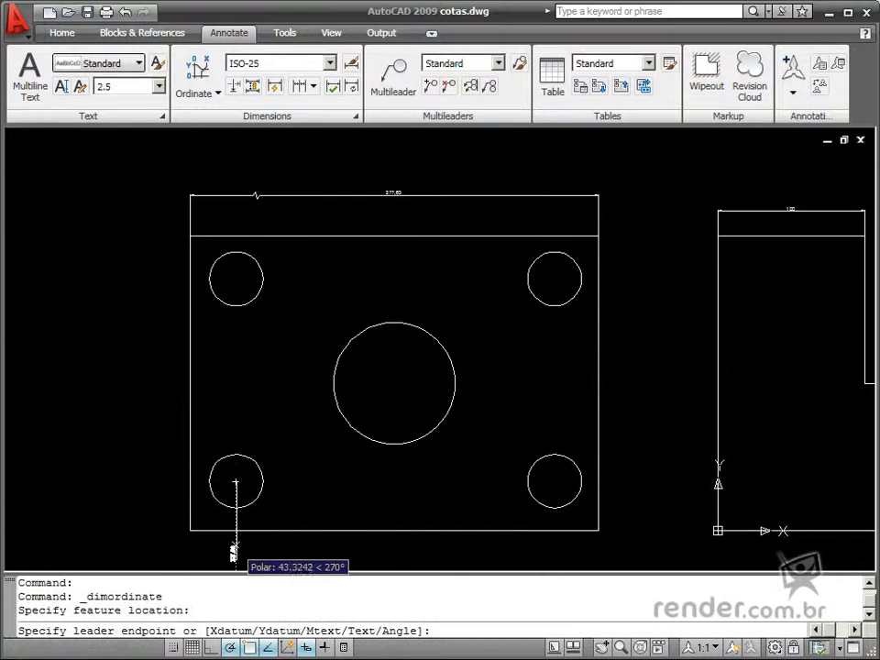
pyautogui.click(235, 561)
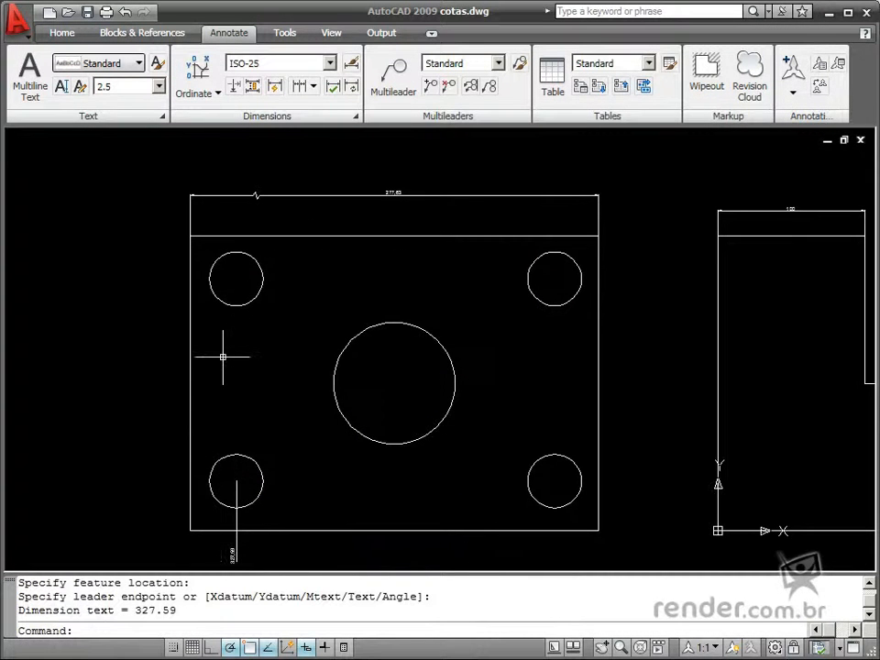
# Step: Add a Y ordinate dimension from the centre of the same lower-left hole, with its leader ending left of the plate
pyautogui.press('Return')
pyautogui.click(236, 481)
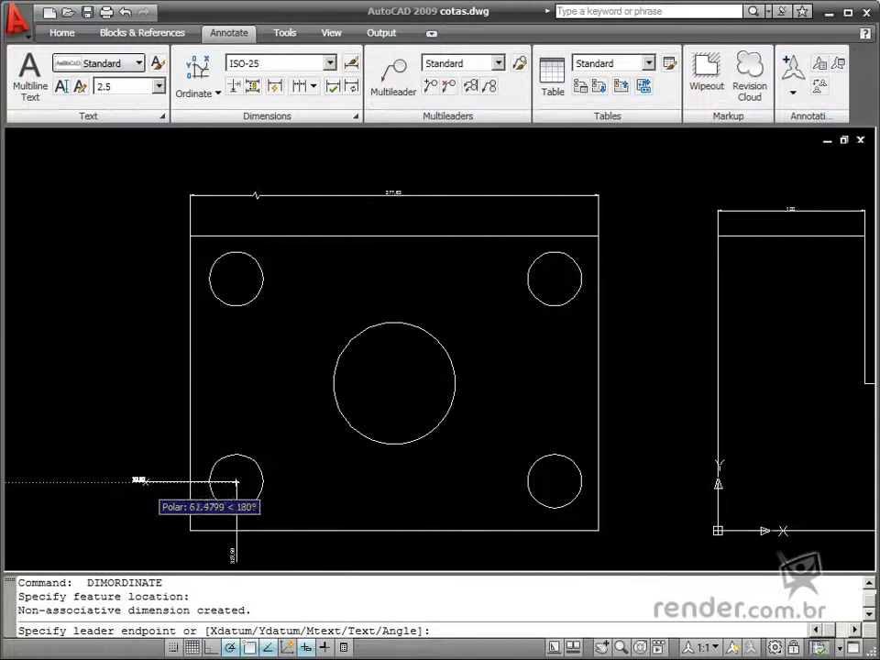
pyautogui.click(158, 480)
pyautogui.press('Return')
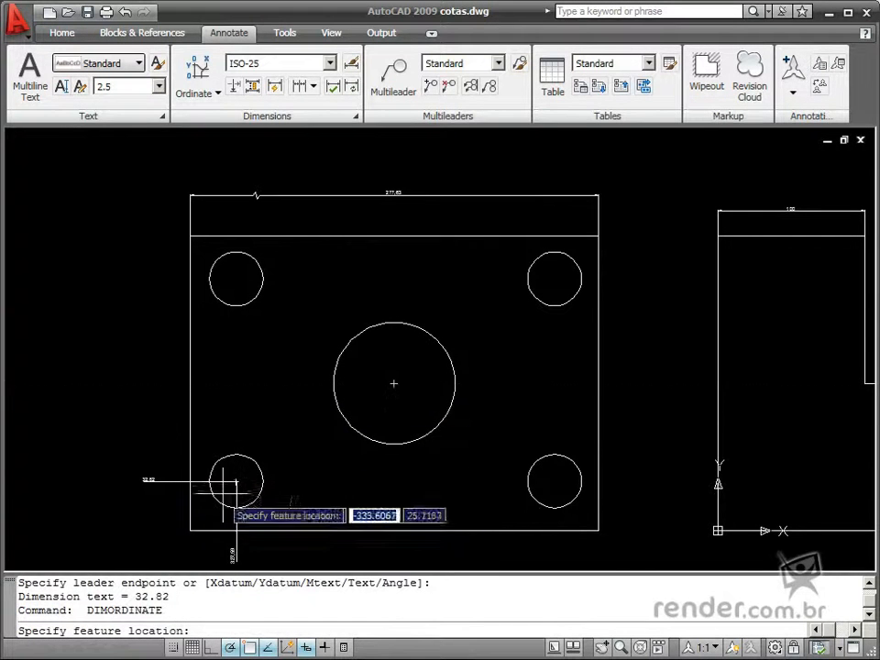
pyautogui.press('Escape')
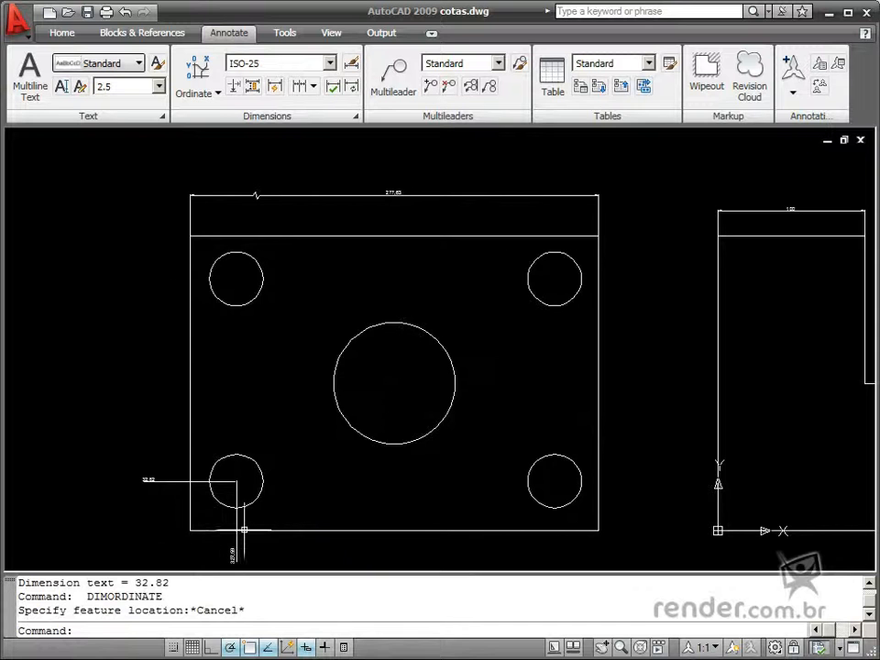
pyautogui.moveTo(678, 316); pyautogui.dragTo(232, 304, button='middle')
pyautogui.click(313, 87)
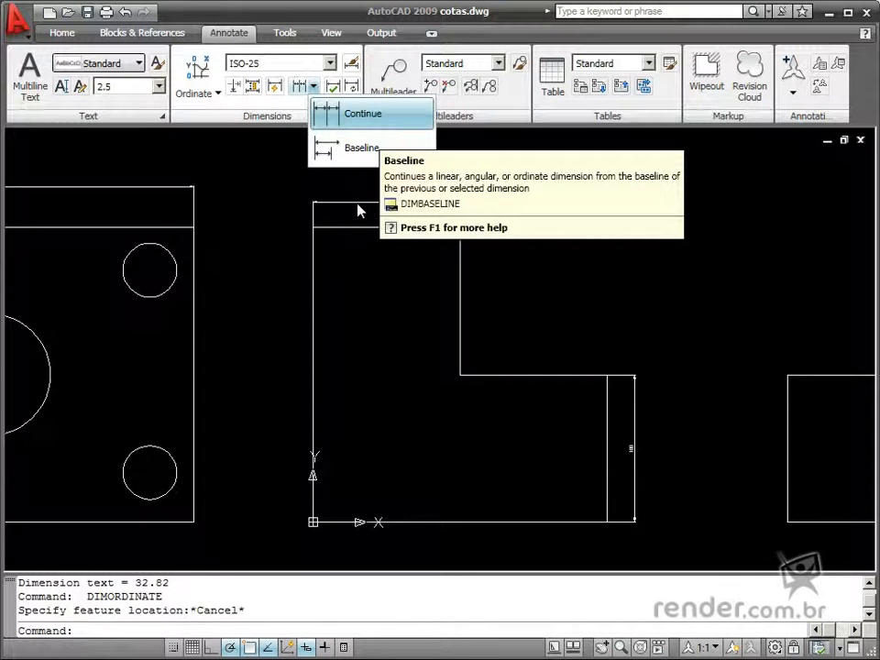
pyautogui.click(332, 195)
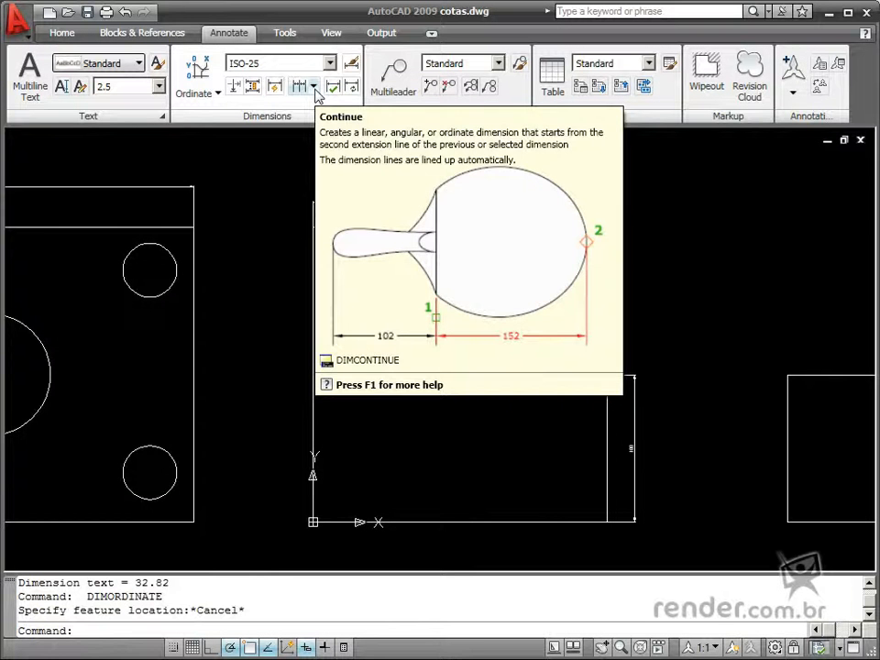
pyautogui.click(313, 87)
pyautogui.click(341, 112)
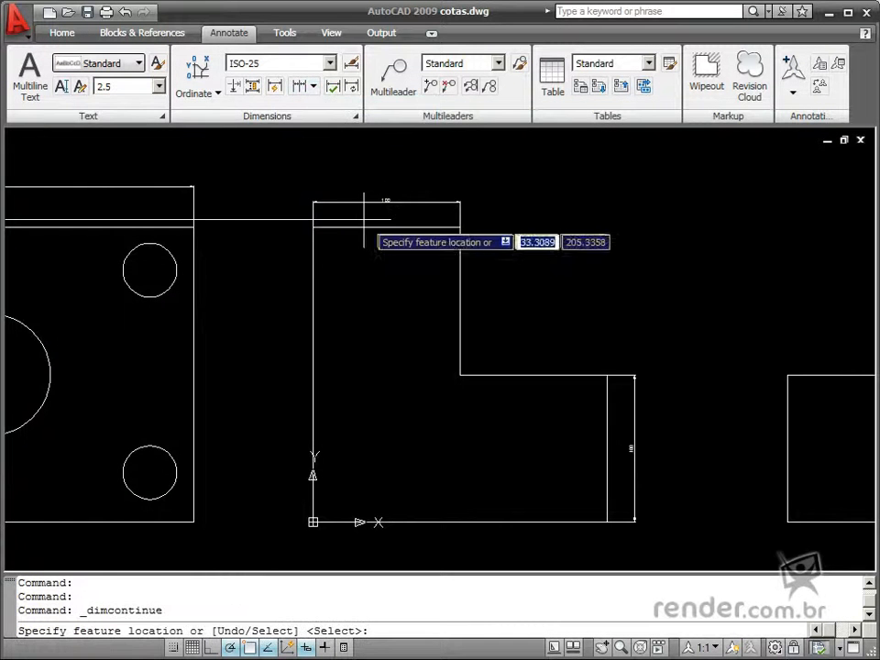
pyautogui.press('Escape')
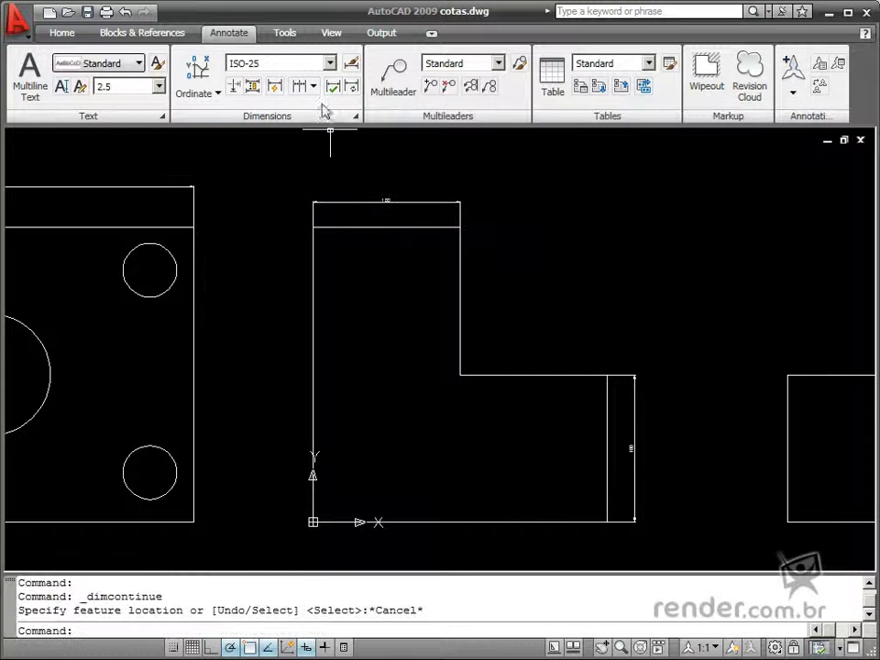
# Step: Add a continued dimension from the L-shaped profile's top dimension to the upper outer corner of its lower arm
pyautogui.click(300, 86)
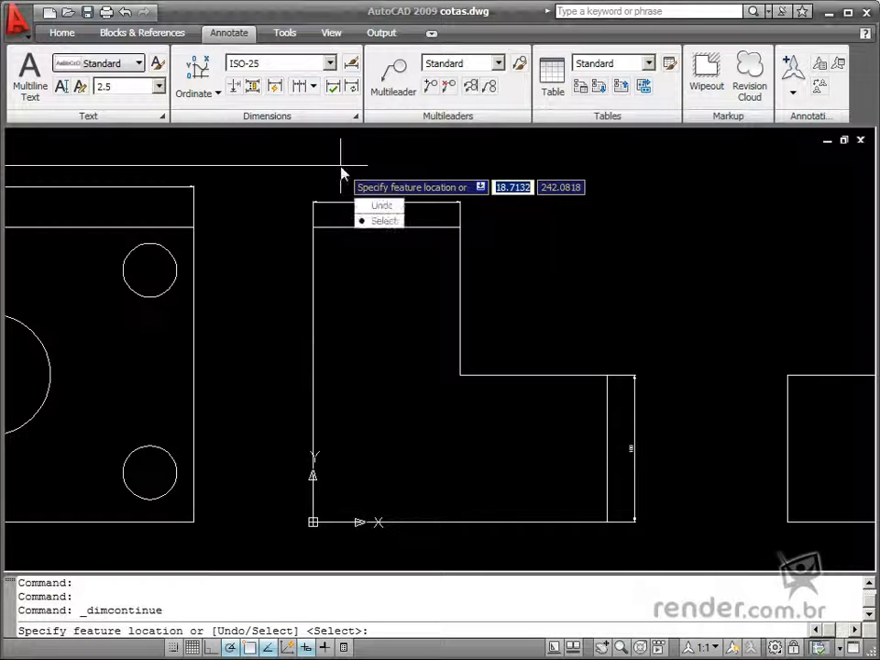
pyautogui.write('s')
pyautogui.press('Return')
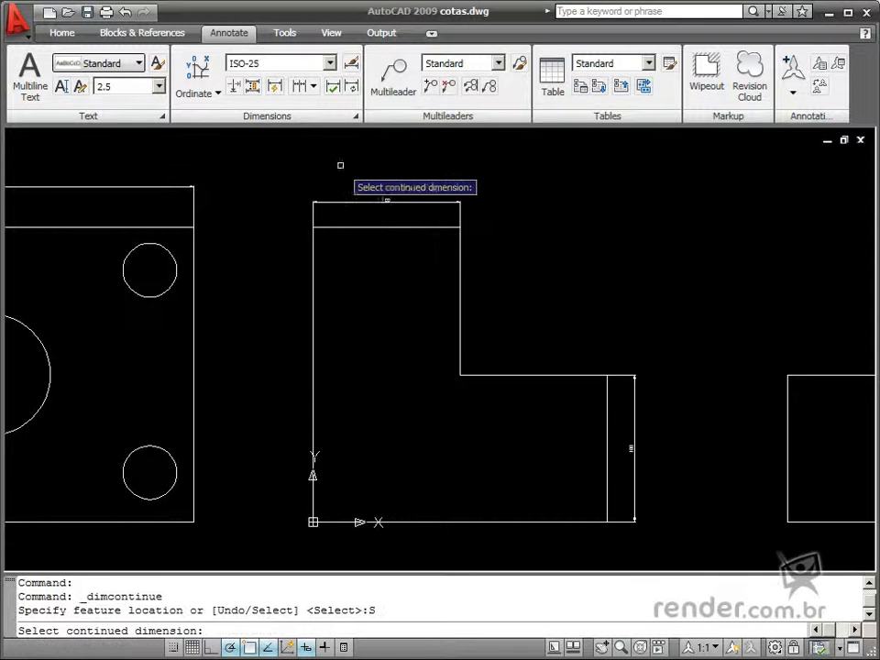
pyautogui.click(385, 201)
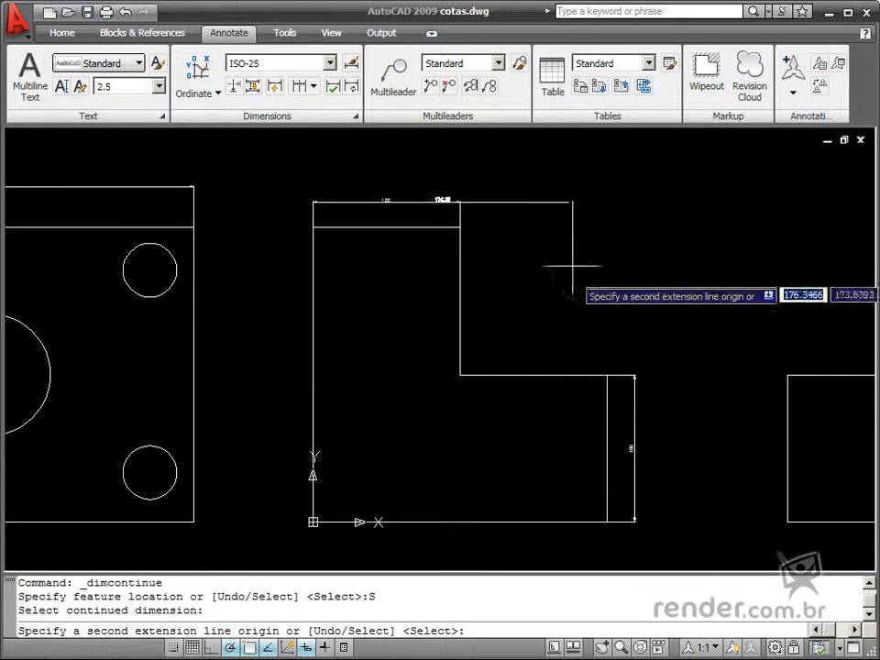
pyautogui.click(607, 375)
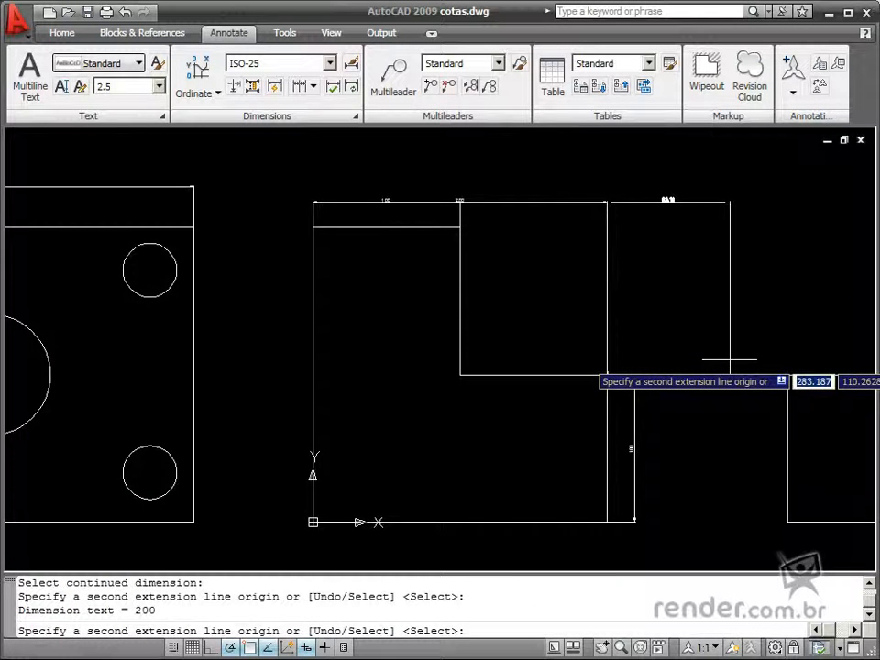
pyautogui.press('Escape')
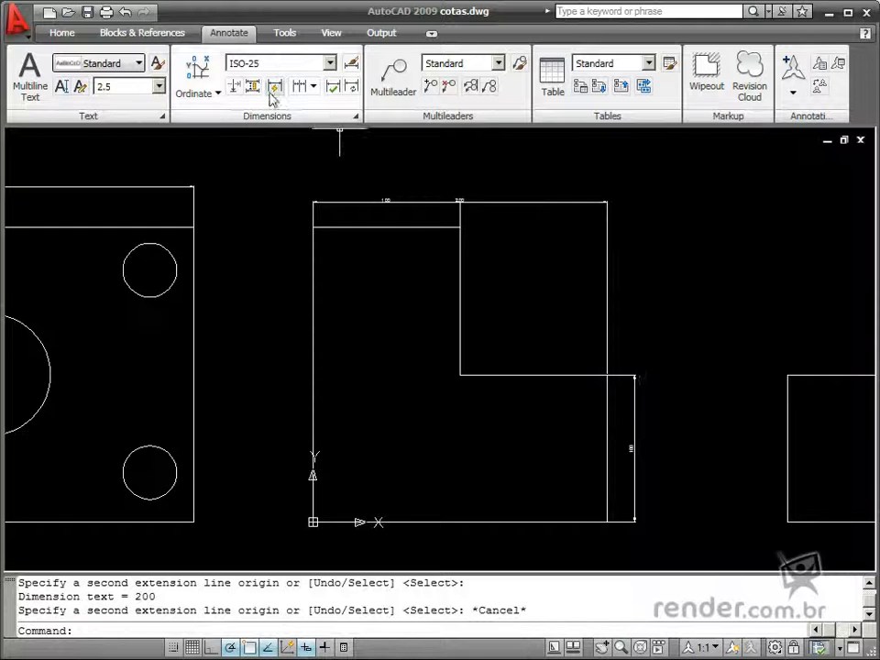
# Step: Add a baseline dimension above the L-shaped profile to the upper outer corner of its lower arm
pyautogui.click(315, 86)
pyautogui.click(353, 155)
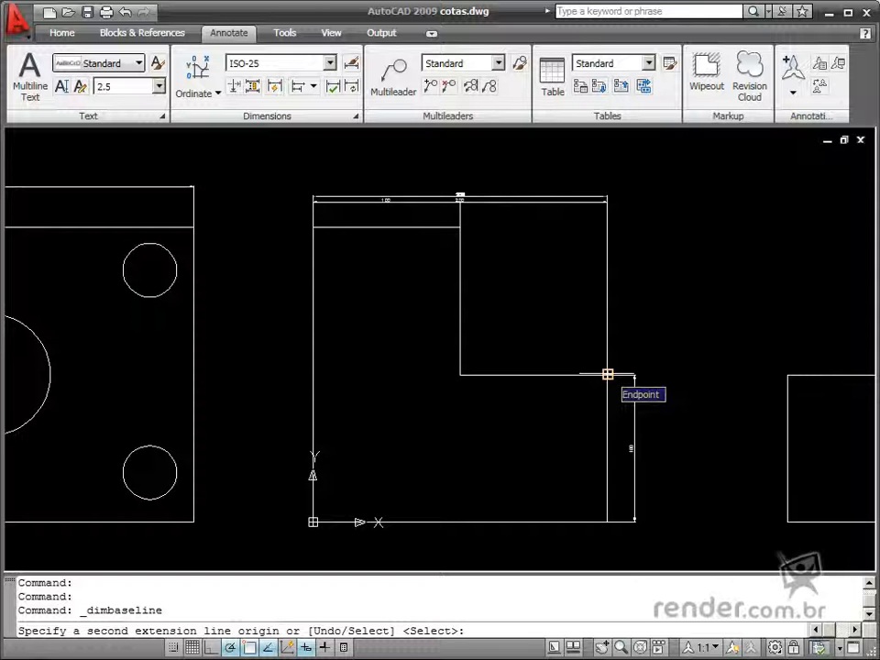
pyautogui.click(606, 374)
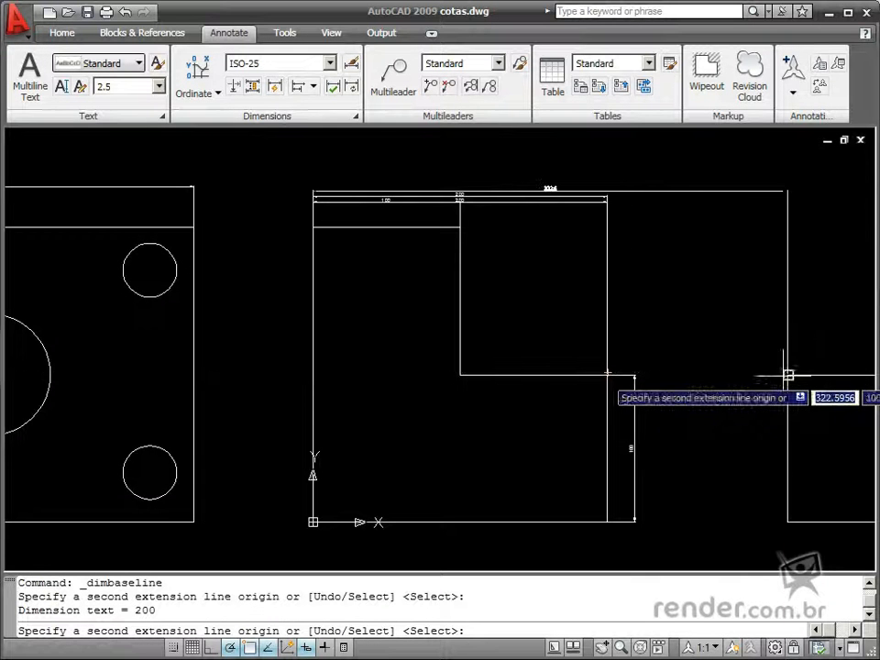
pyautogui.press('Escape')
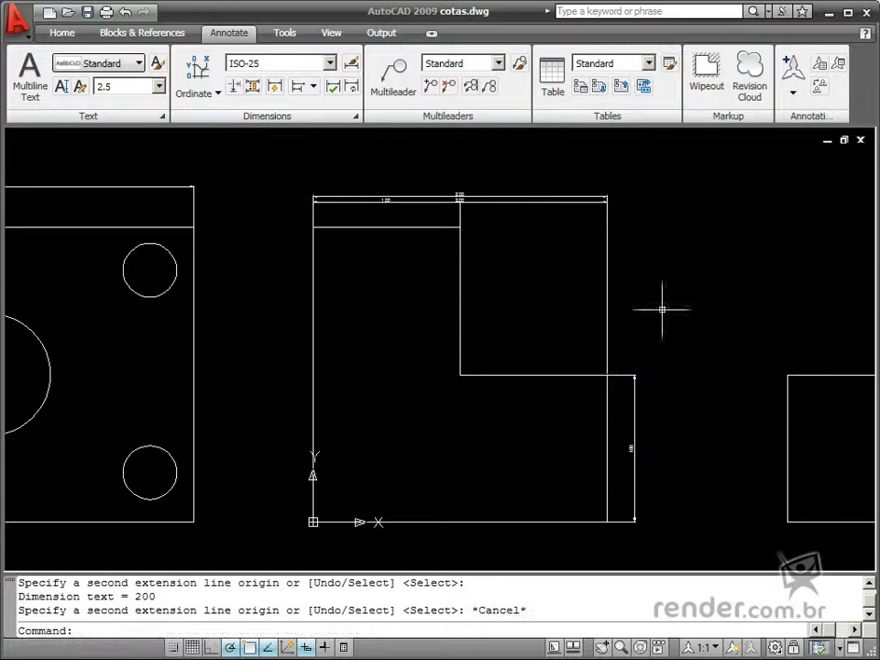
pyautogui.click(301, 89)
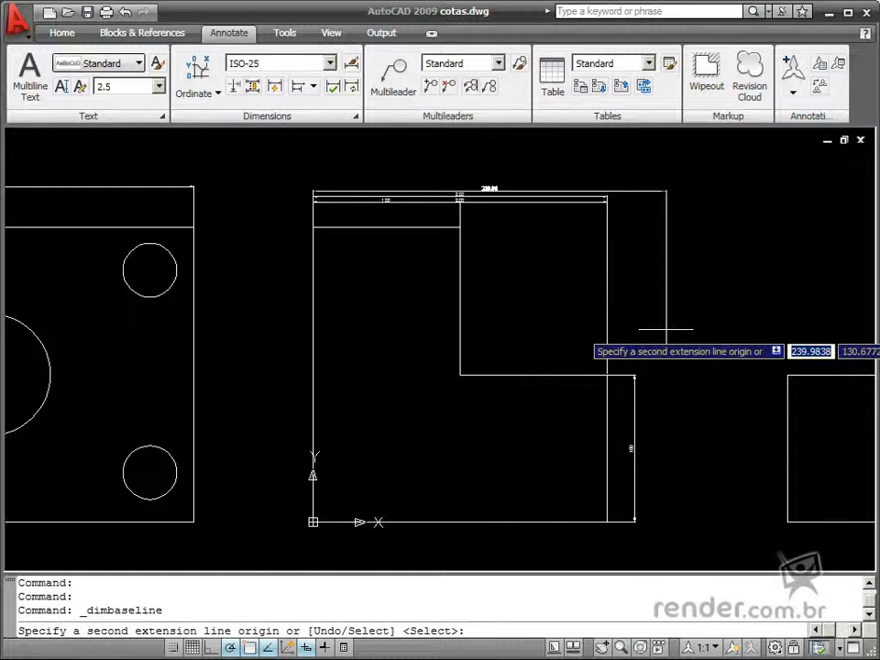
pyautogui.press('Down')
pyautogui.press('Return')
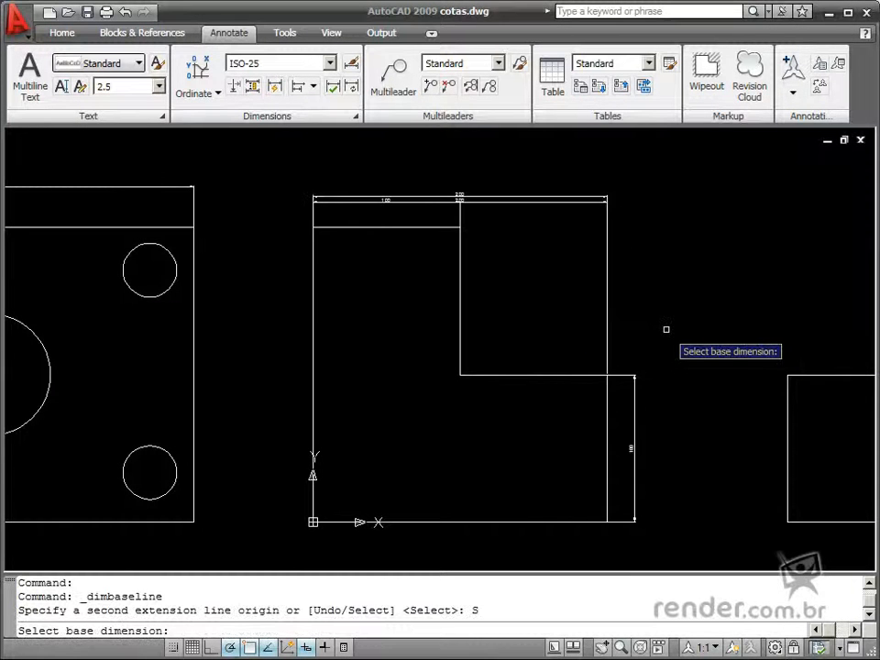
pyautogui.click(632, 412)
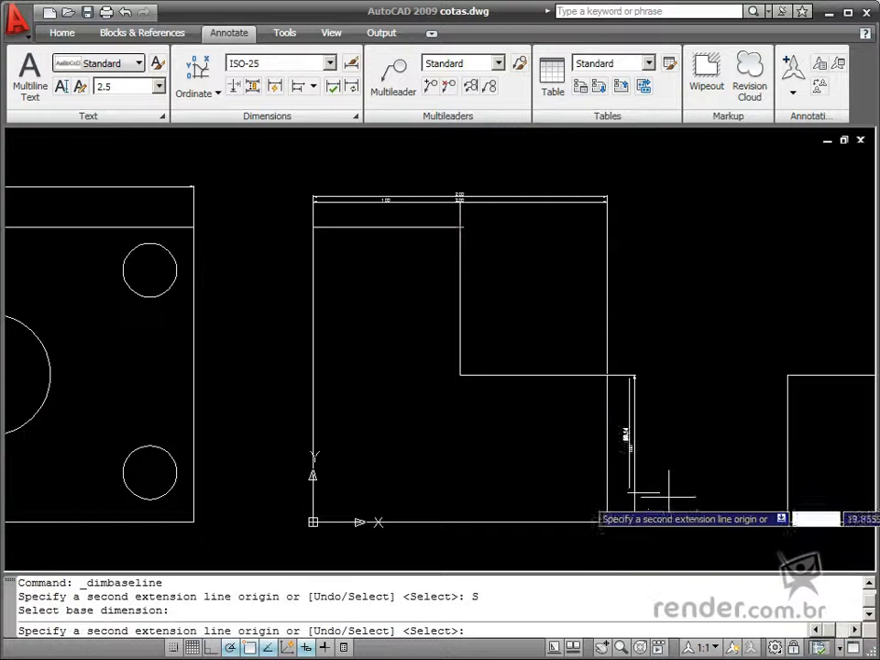
pyautogui.press('Escape')
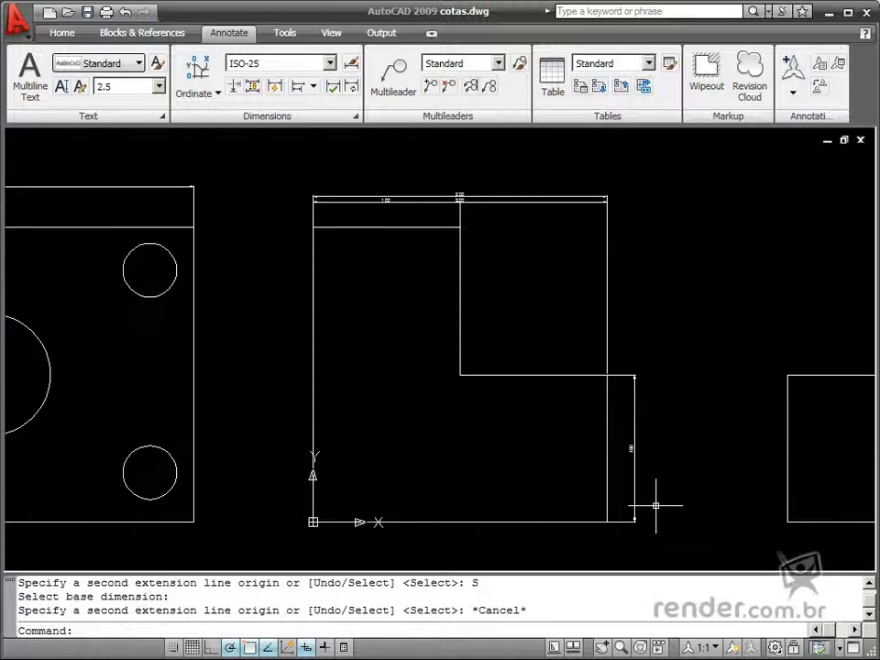
# Step: Add a vertical baseline dimension from the lower arm's height dimension up to the top-right corner of the L-shaped profile
pyautogui.click(299, 85)
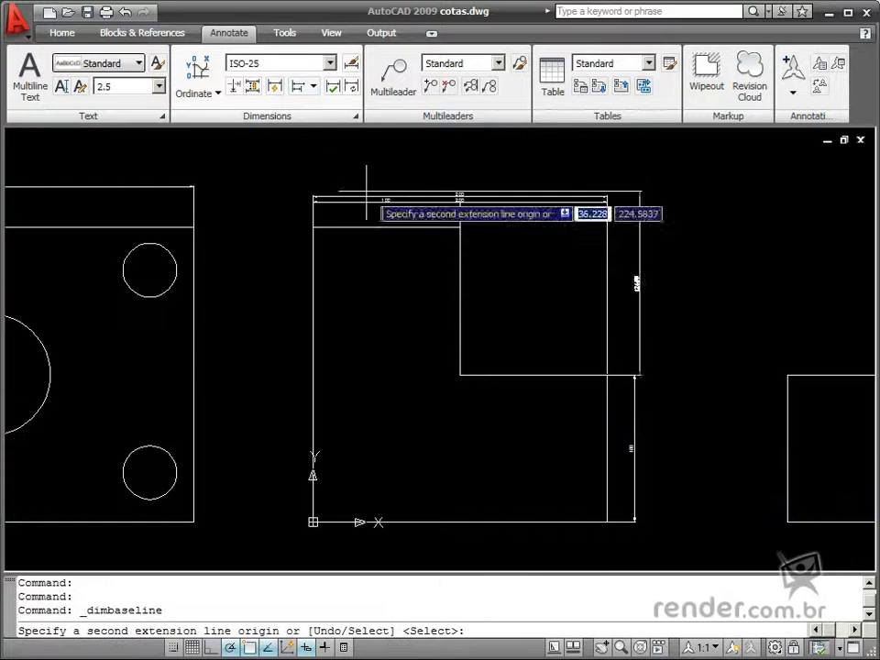
pyautogui.press('Down')
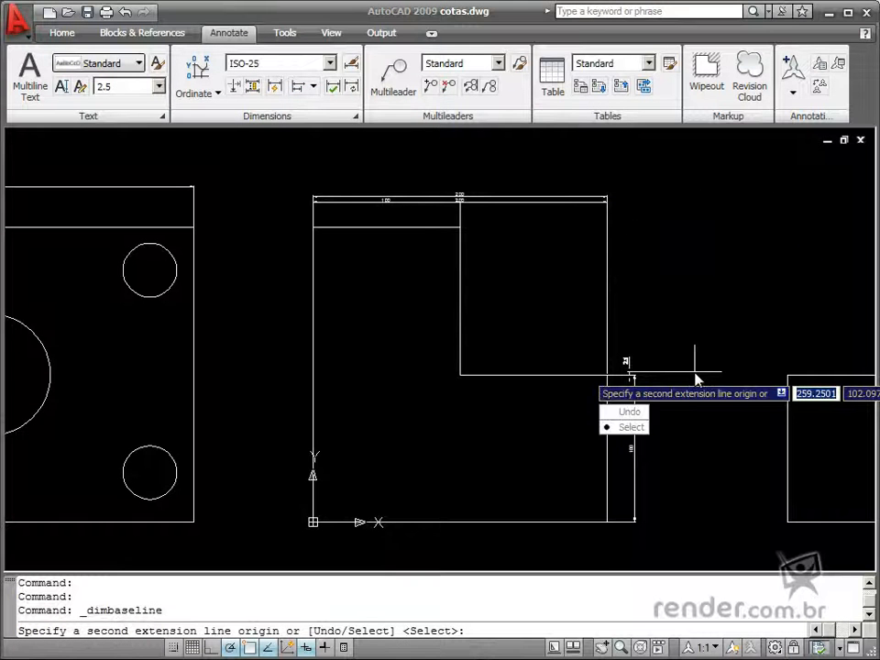
pyautogui.press('Return')
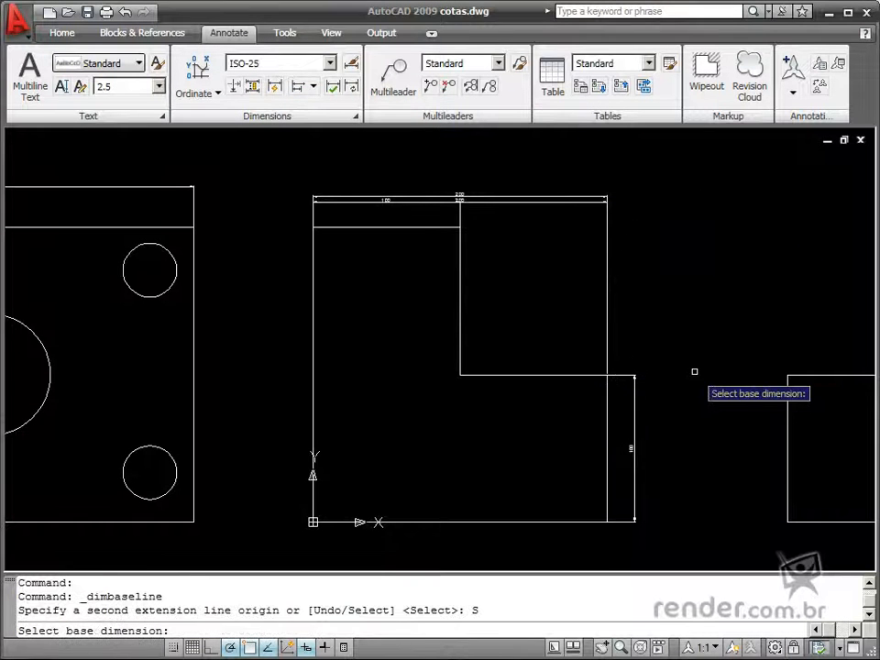
pyautogui.click(631, 447)
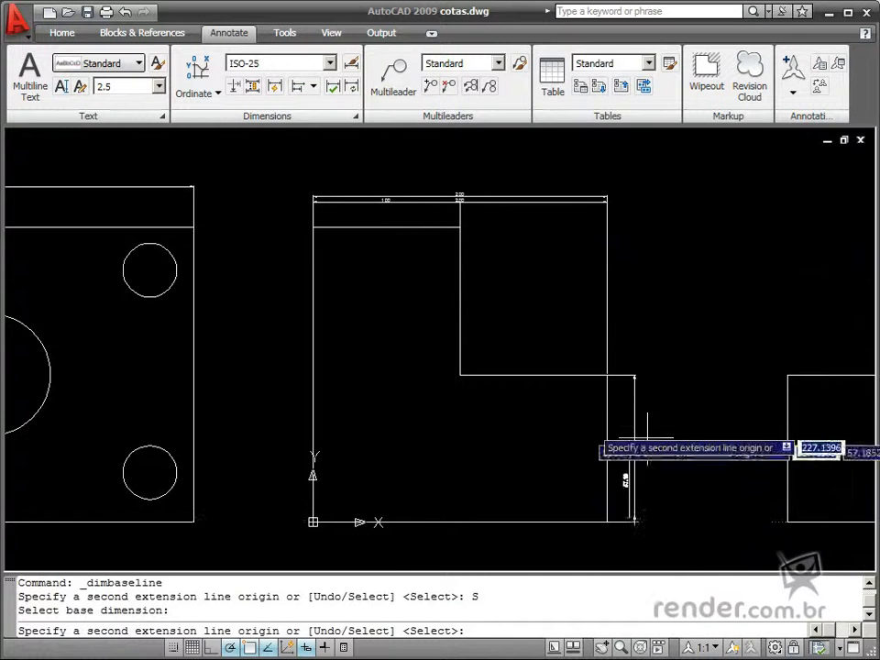
pyautogui.click(459, 227)
pyautogui.press('Escape')
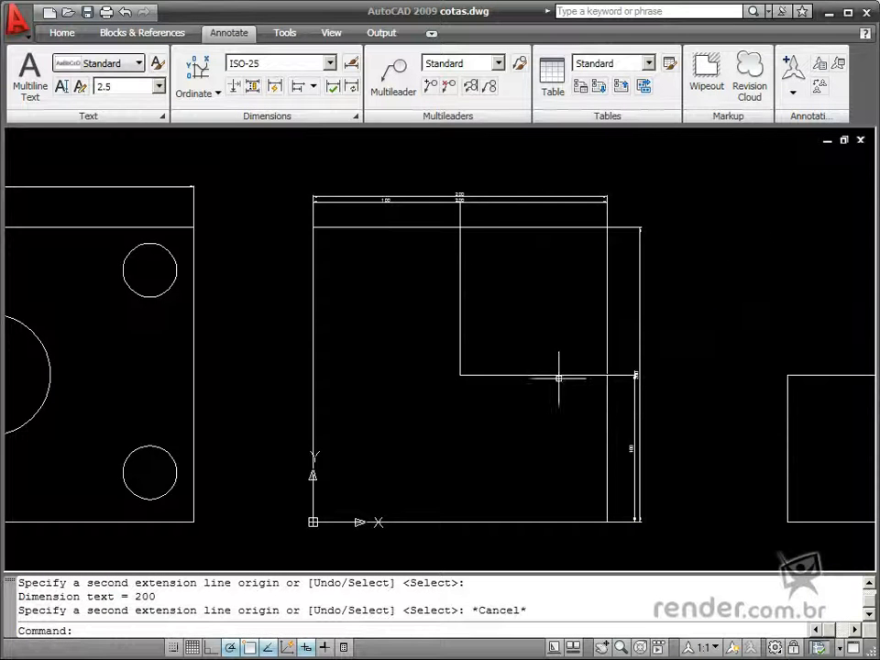
# Step: Add a continuous row of quick dimensions above the stepped profile, selecting its edges together and placing the dimension line over its top edge
pyautogui.moveTo(741, 408); pyautogui.dragTo(255, 385, button='middle')
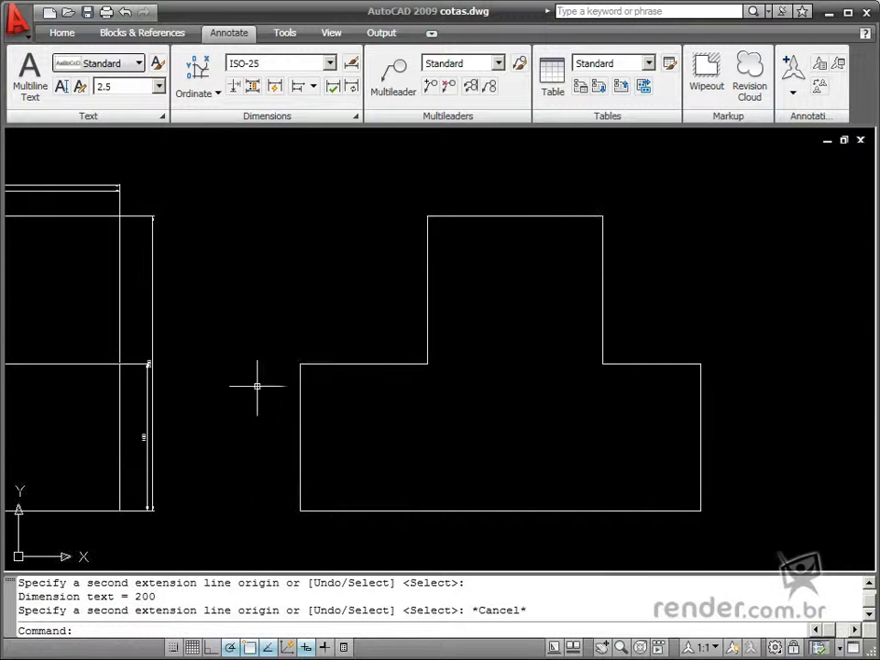
pyautogui.click(274, 88)
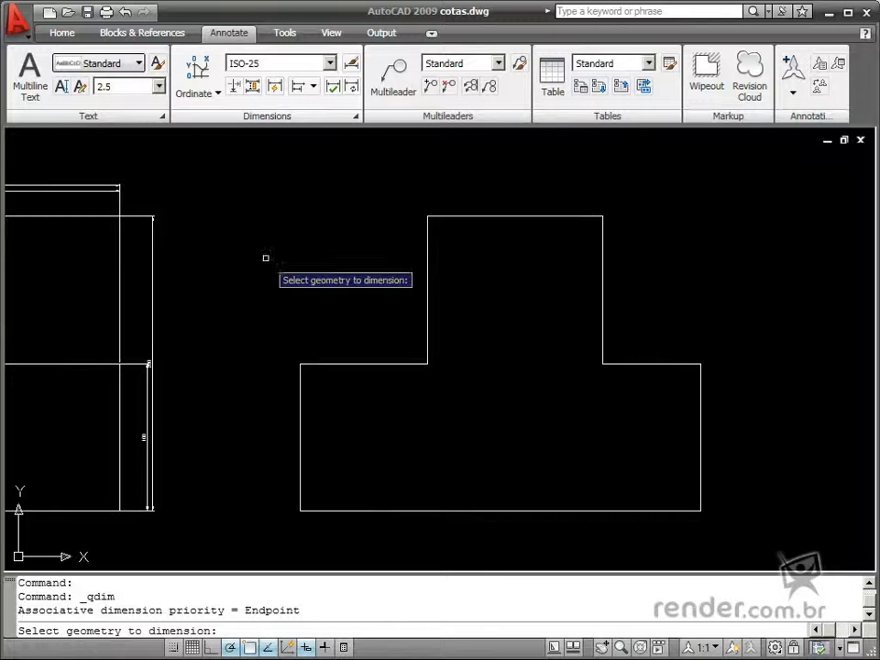
pyautogui.click(249, 151)
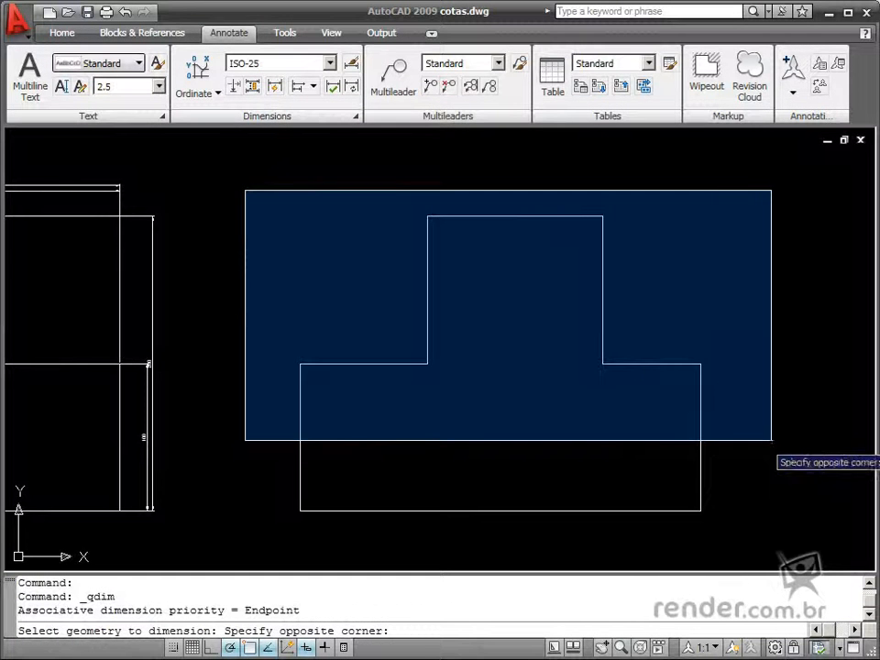
pyautogui.click(770, 439)
pyautogui.press('Return')
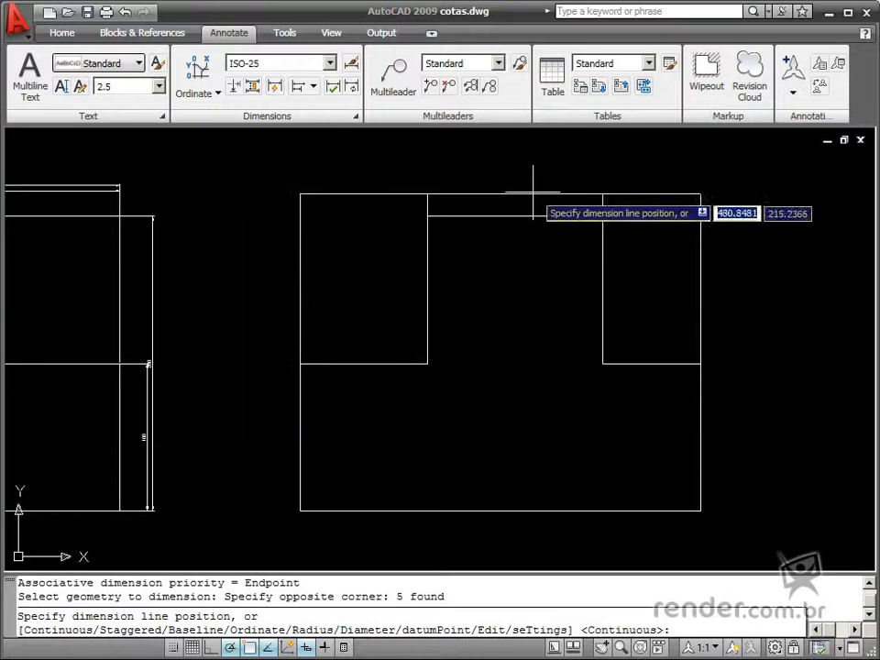
pyautogui.click(527, 170)
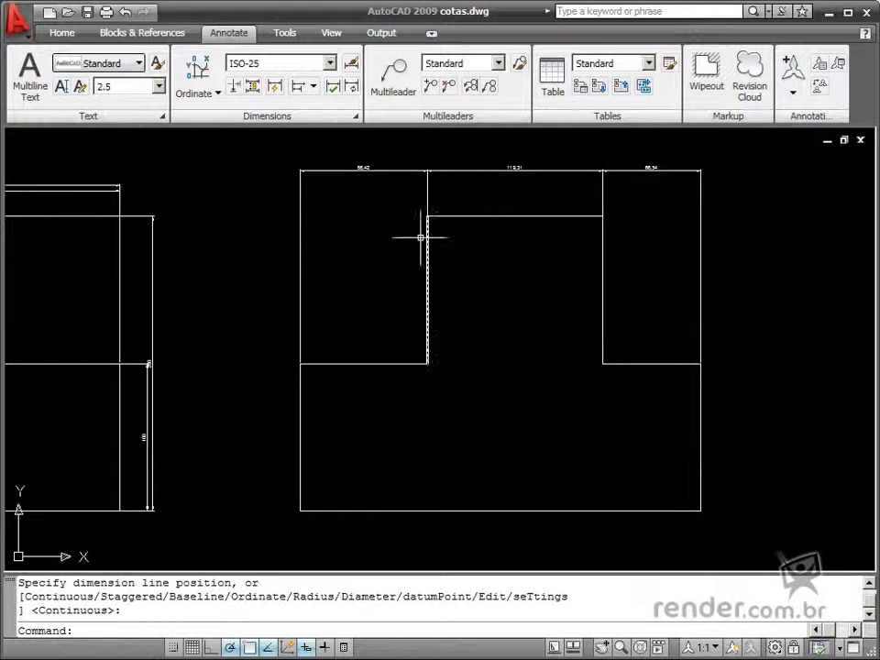
# Step: Try breaking the L-shaped profile's outer vertical dimension where a horizontal dimension's extension line crosses it, and undo the break
pyautogui.click(233, 89)
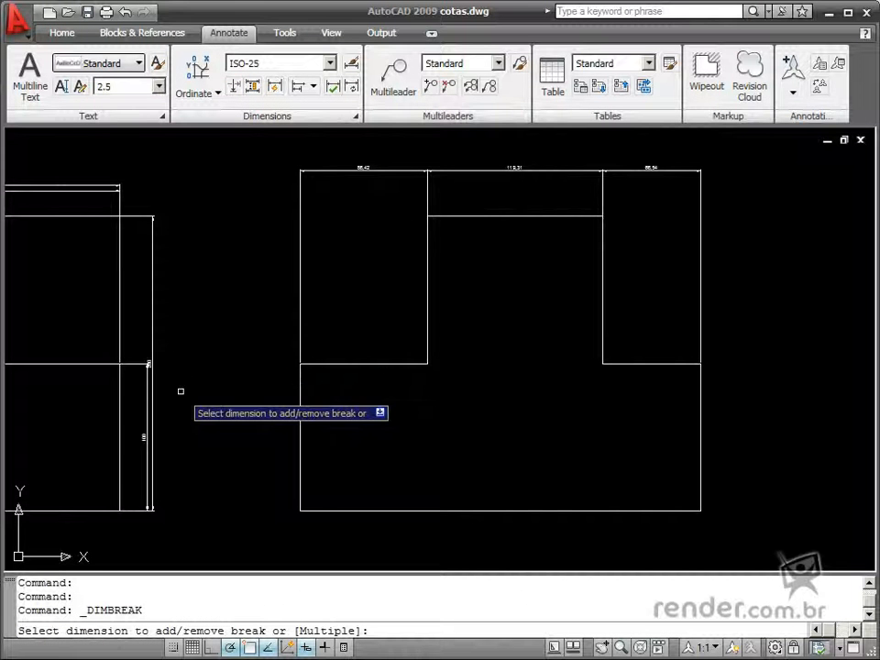
pyautogui.moveTo(180, 391); pyautogui.dragTo(475, 389, button='middle')
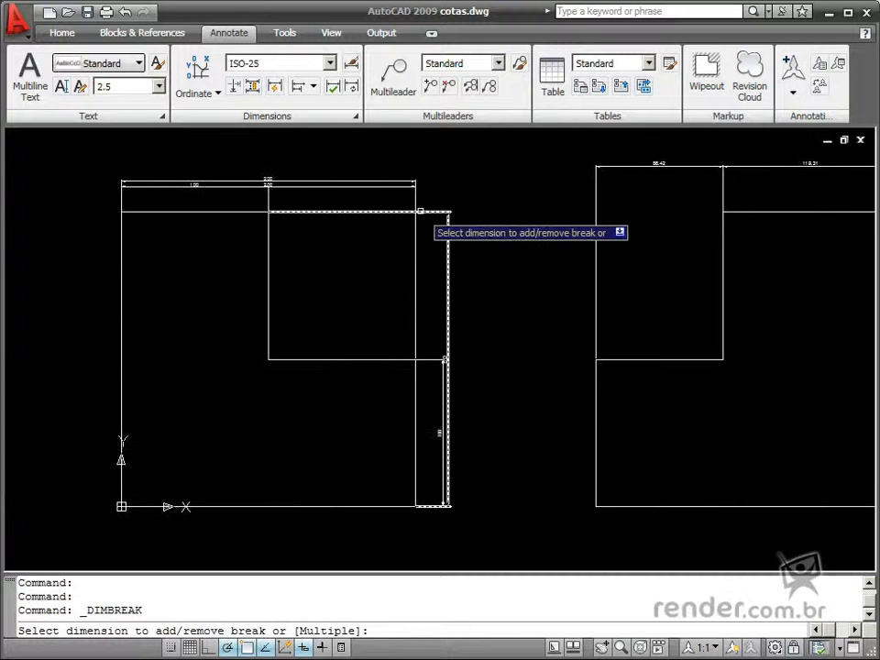
pyautogui.click(420, 211)
pyautogui.click(414, 204)
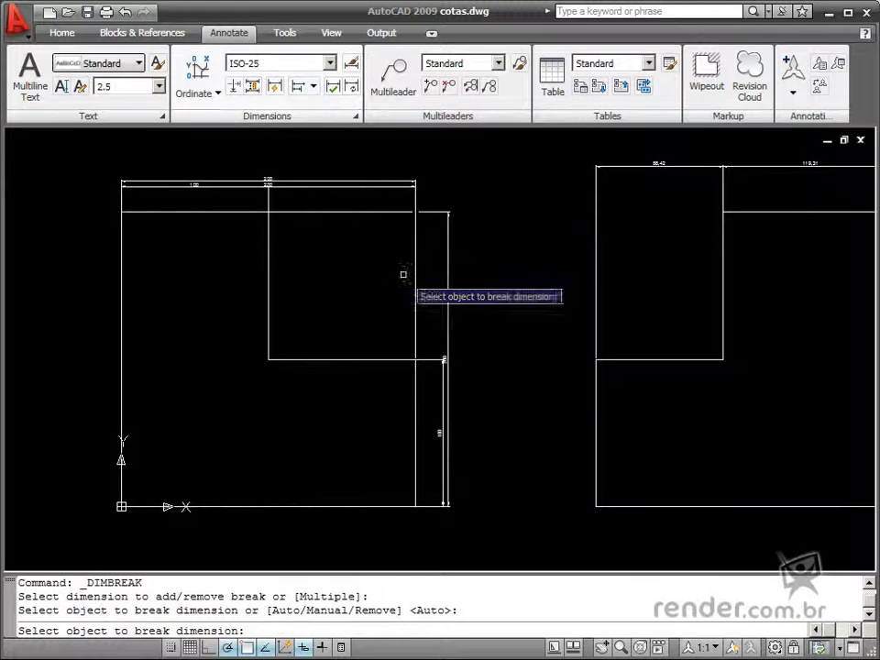
pyautogui.click(428, 359)
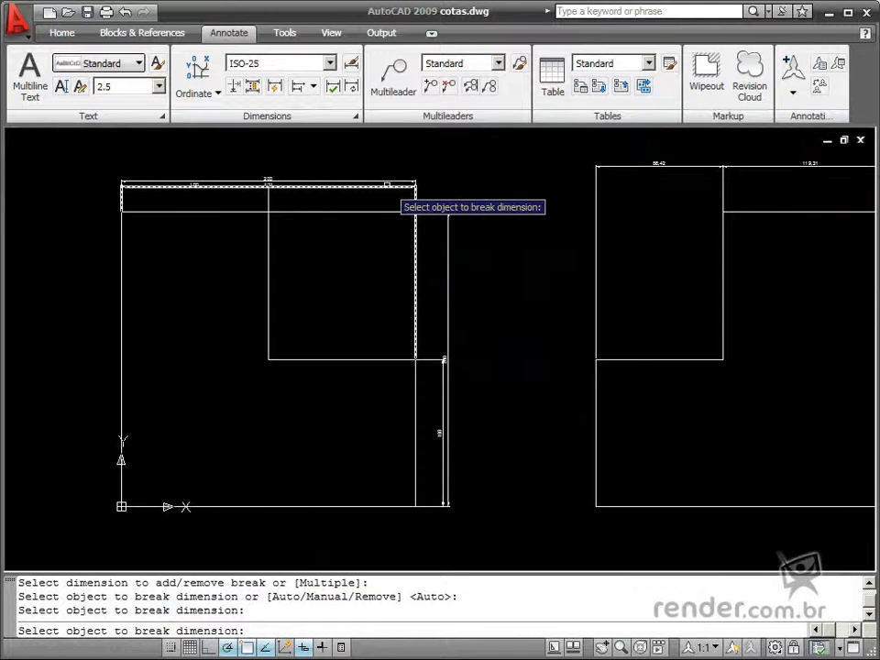
pyautogui.click(328, 187)
pyautogui.press('Escape')
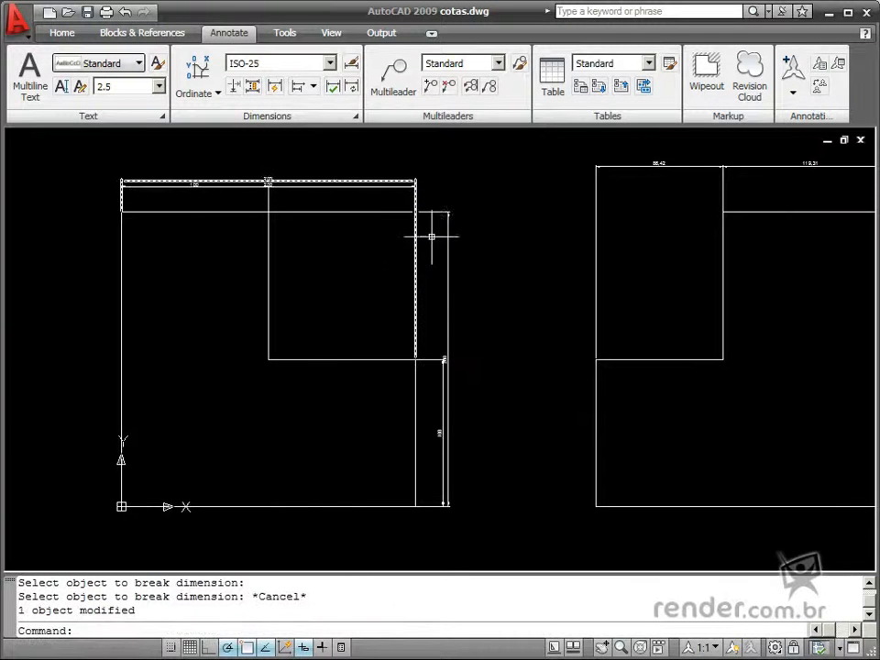
pyautogui.click(125, 13)
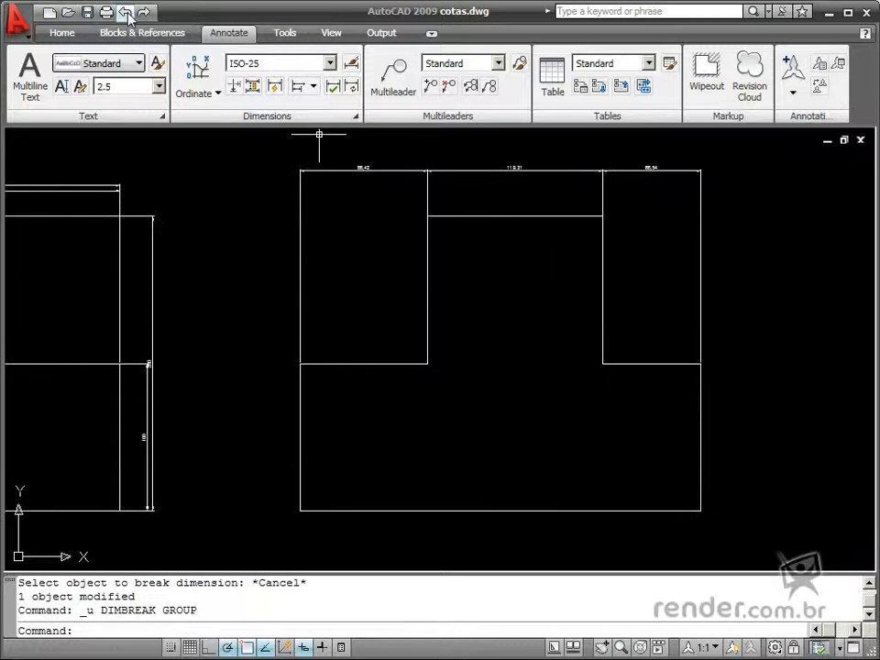
# Step: Examine the Auto, Manual and Remove options for breaking the L-shaped profile's outer vertical dimension
pyautogui.moveTo(119, 296); pyautogui.dragTo(330, 268, button='middle')
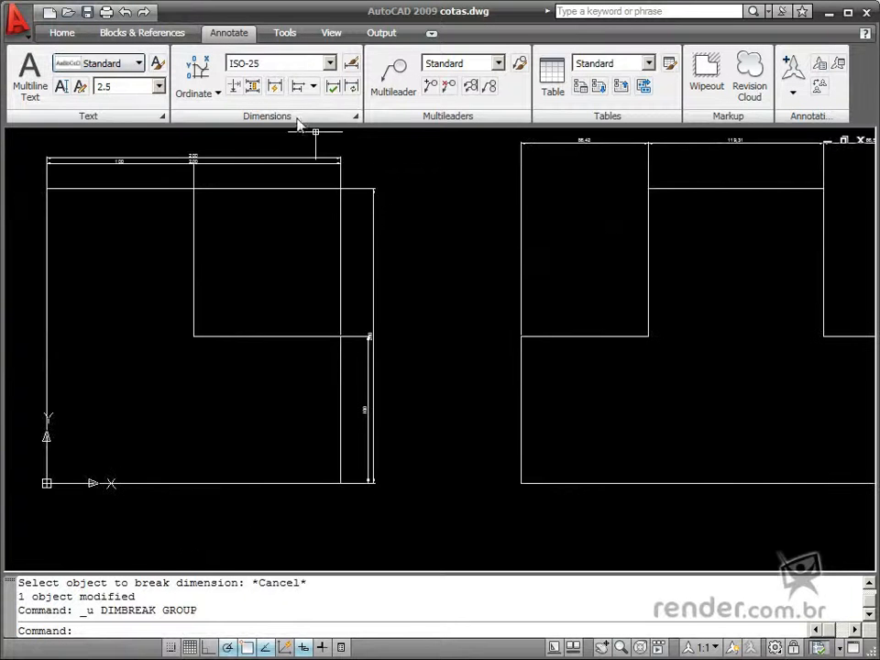
pyautogui.click(254, 87)
pyautogui.click(274, 86)
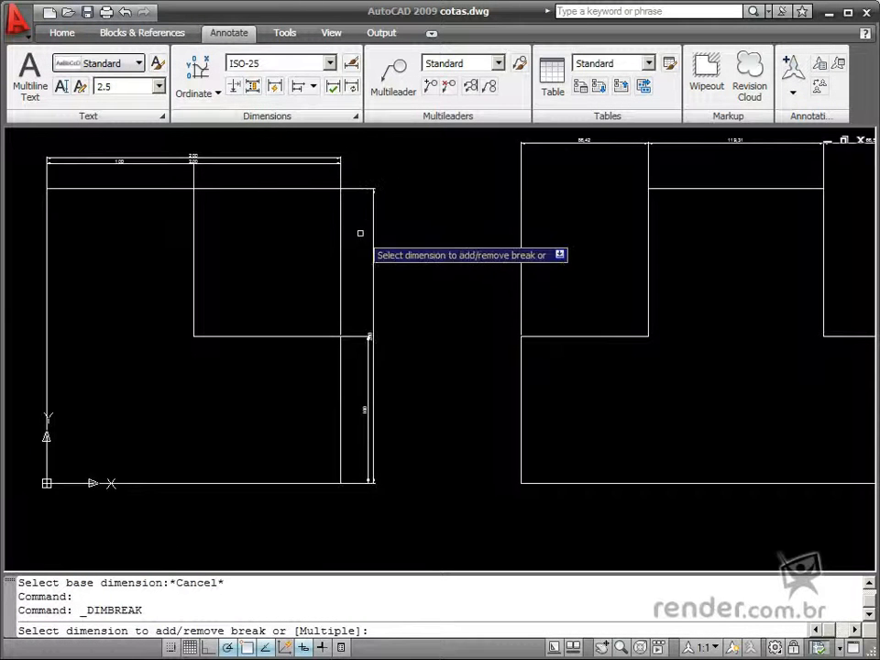
pyautogui.click(350, 189)
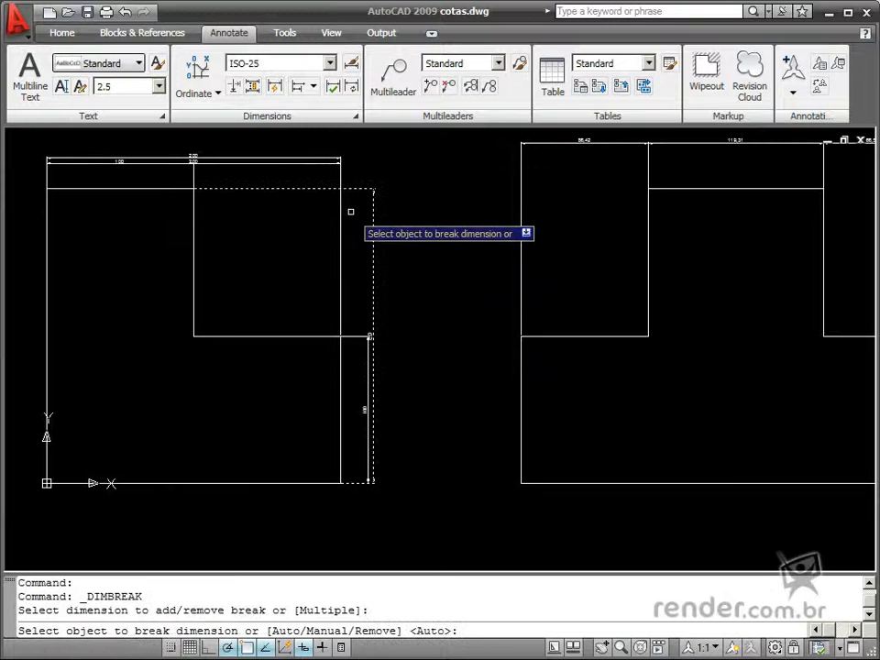
pyautogui.press('Down')
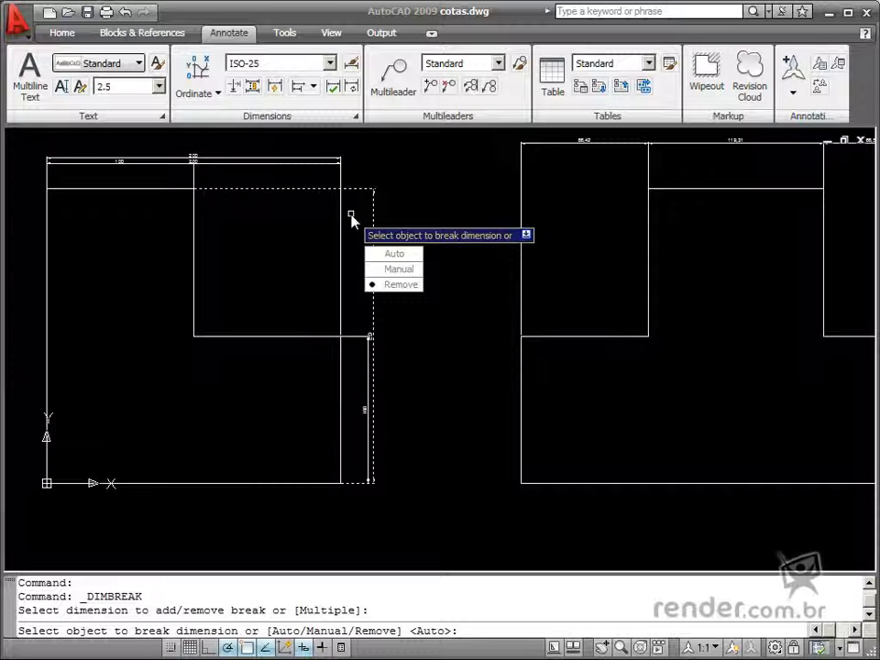
pyautogui.press('Escape')
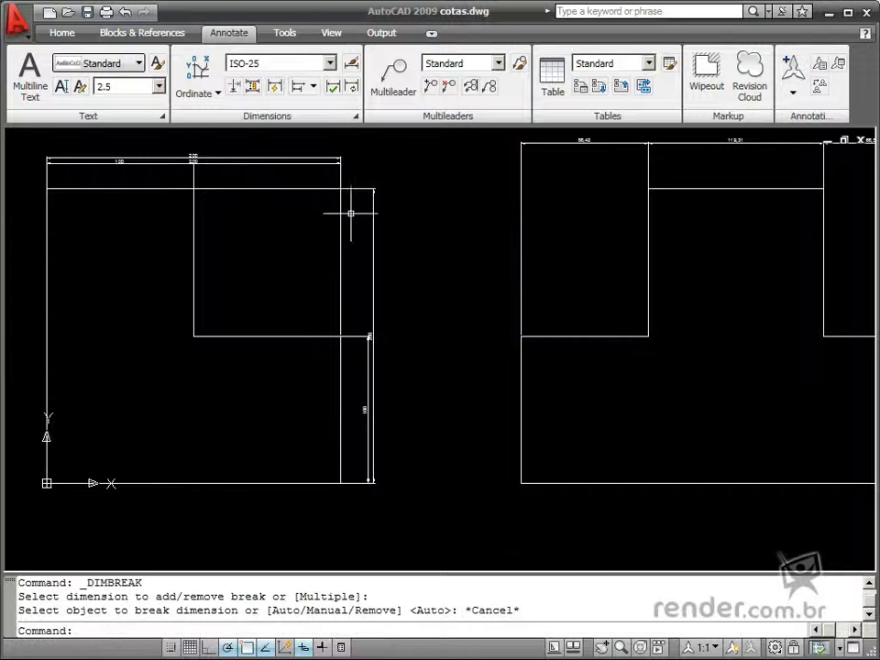
# Step: Move the uppermost horizontal dimension line higher above the L-shaped profile
pyautogui.click(194, 159)
pyautogui.click(193, 157)
pyautogui.click(193, 139)
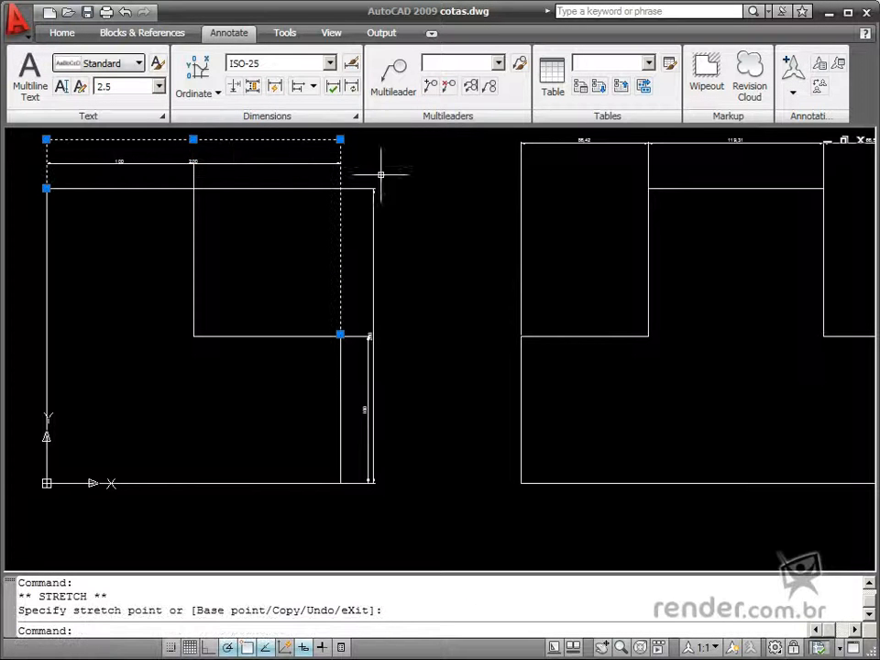
pyautogui.press('Escape')
# Step: Space the three horizontal dimensions above the L-shaped profile evenly with the Auto value, using the lower overall dimension as base
pyautogui.click(255, 88)
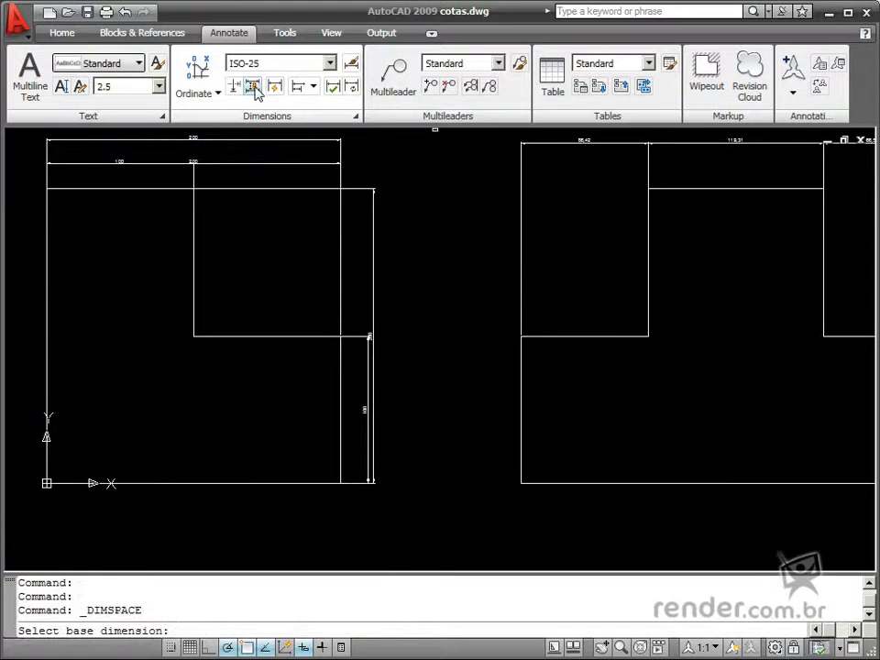
pyautogui.click(191, 138)
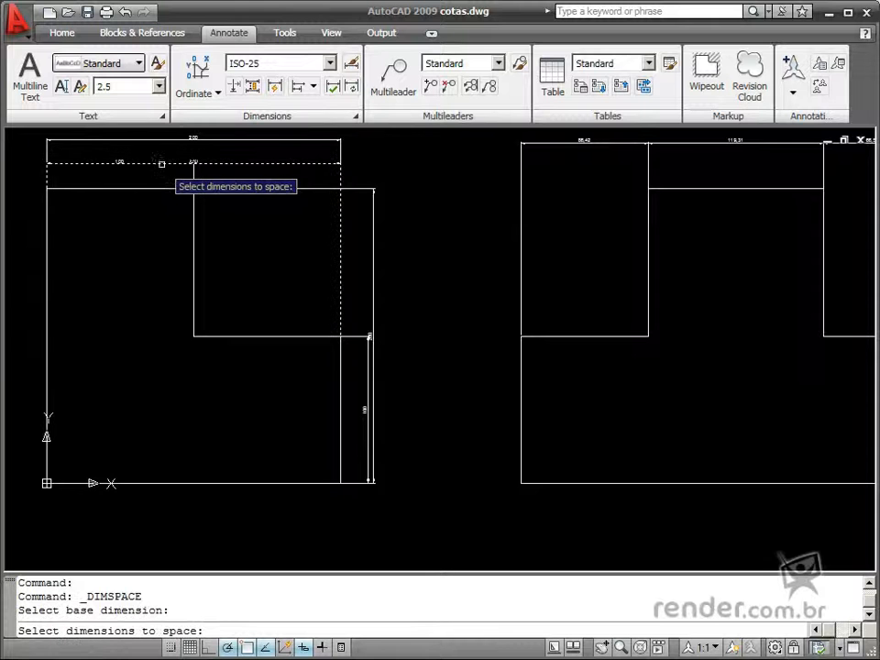
pyautogui.click(171, 139)
pyautogui.click(191, 176)
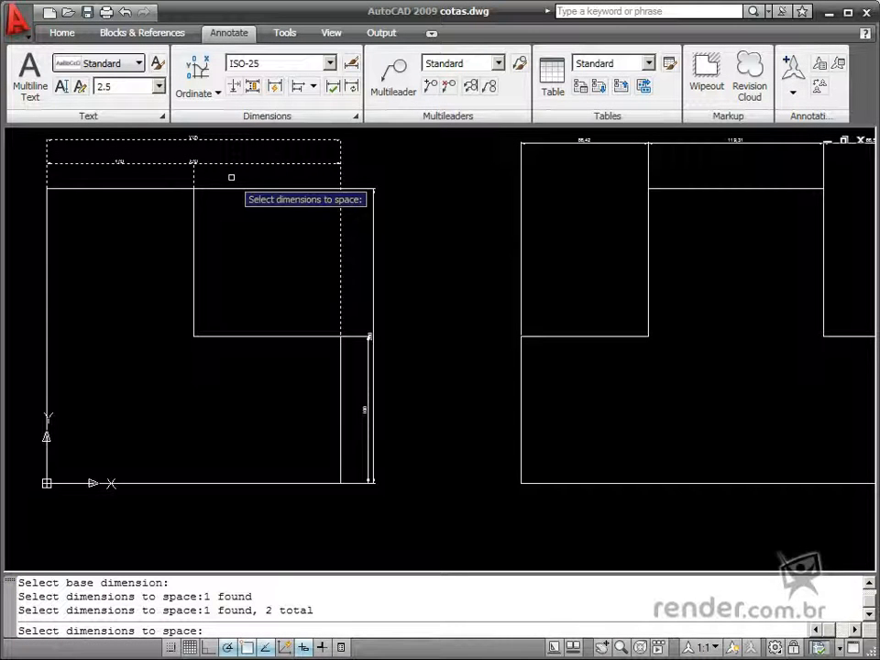
pyautogui.press('Return')
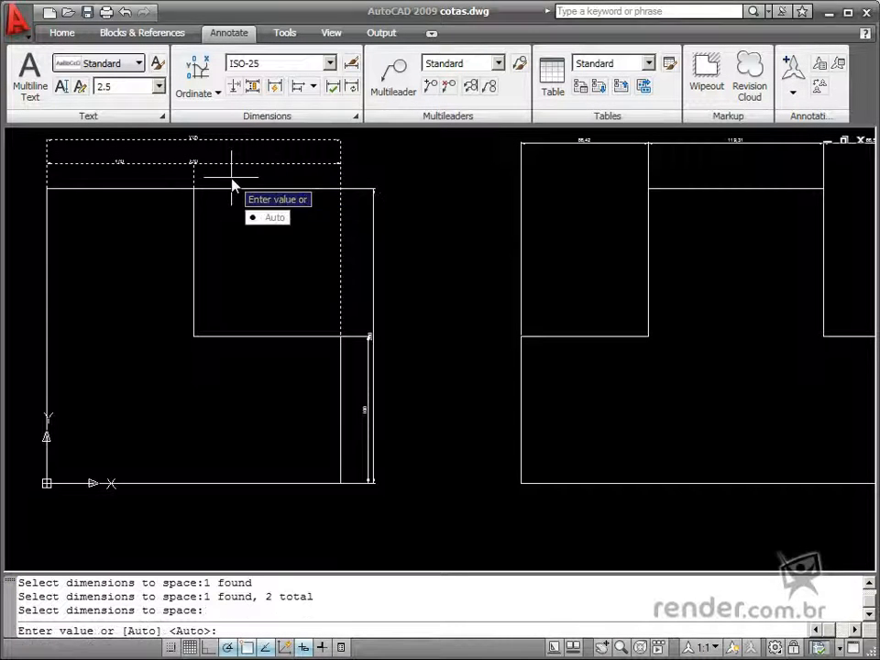
pyautogui.click(259, 220)
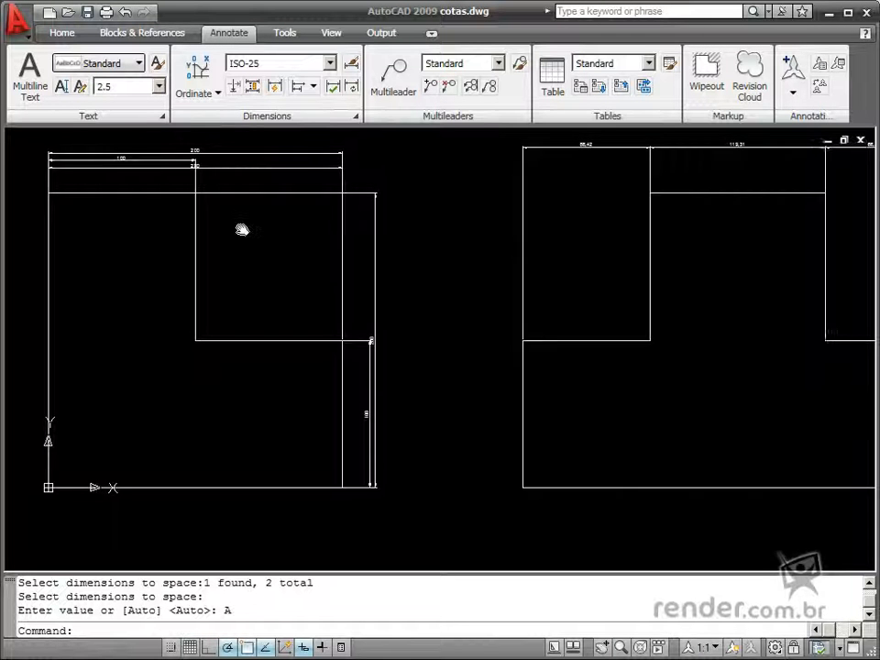
# Step: Update the horizontal dimensions above the L-shaped profile to the current ISO-25 dimension style
pyautogui.click(351, 86)
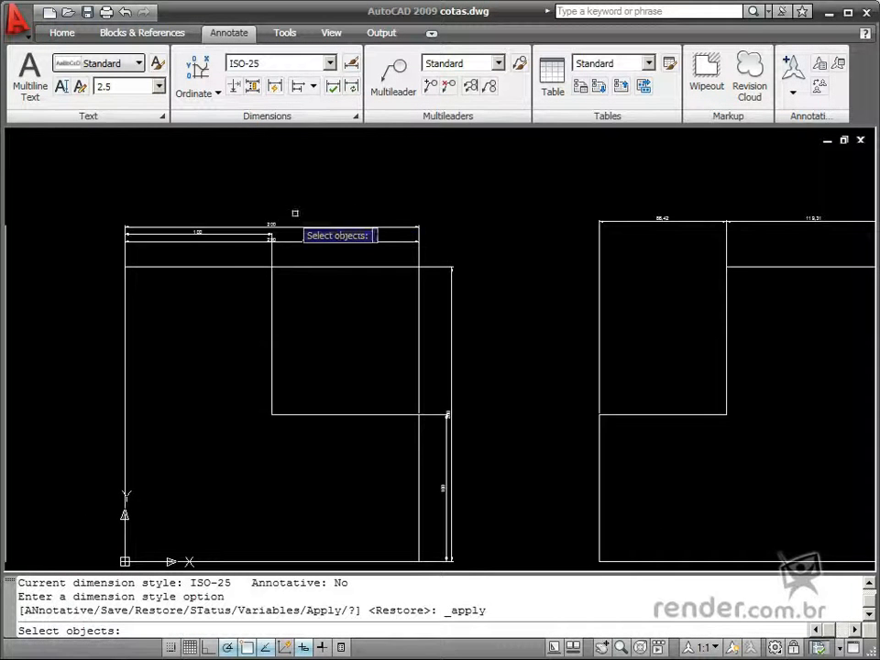
pyautogui.click(99, 204)
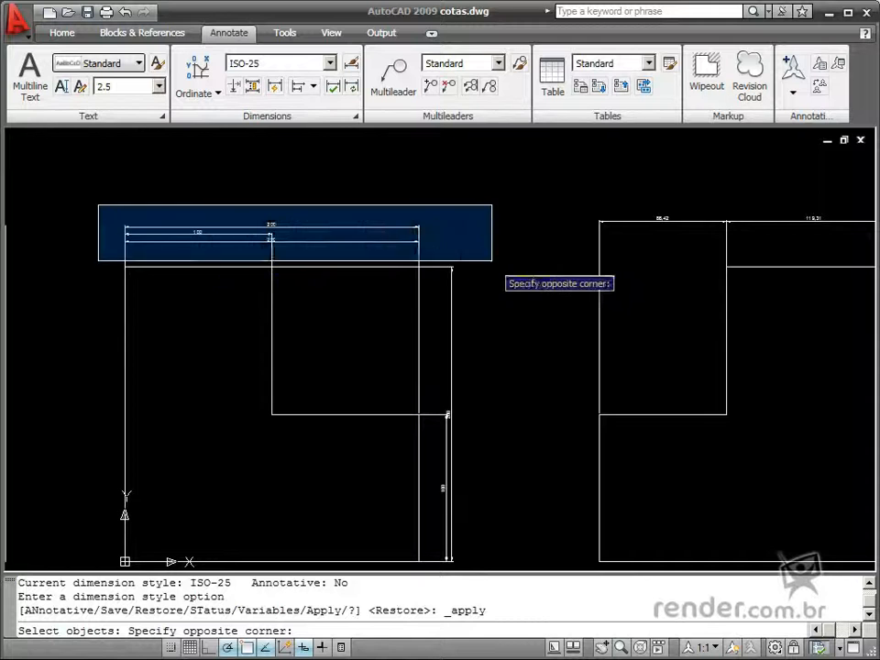
pyautogui.click(500, 285)
pyautogui.press('Return')
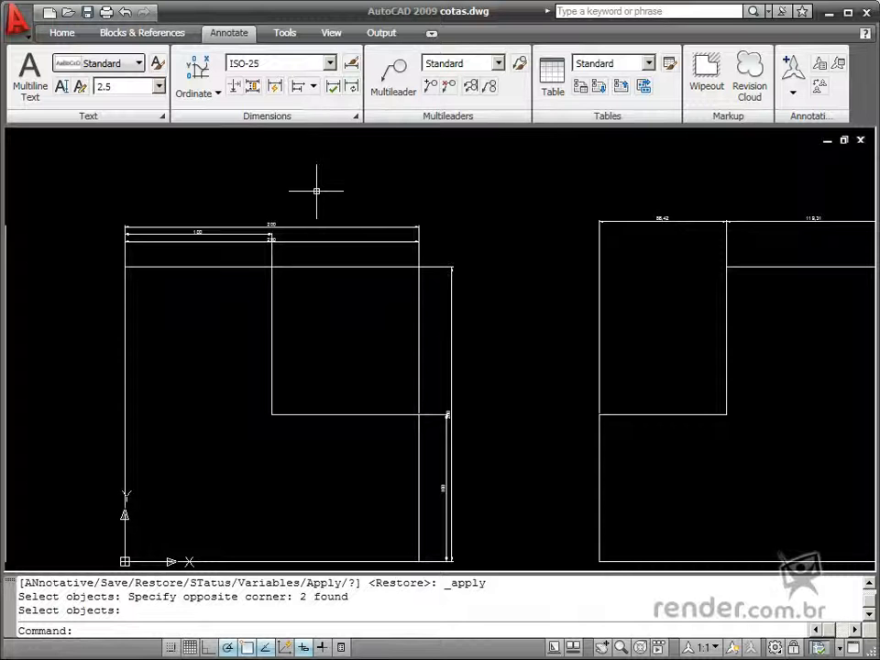
# Step: Add center marks to the plate's large central hole and to its upper-left hole
pyautogui.click(351, 116)
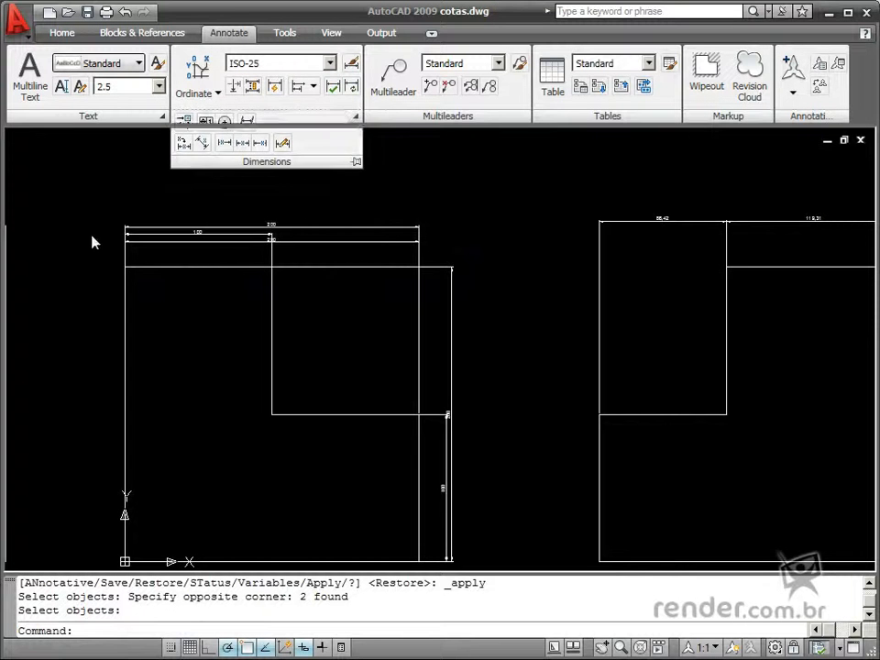
pyautogui.moveTo(91, 242)
pyautogui.mouseDown(button='middle')
pyautogui.moveTo(442, 163)
pyautogui.moveTo(601, 169)
pyautogui.mouseUp(button='middle')
pyautogui.click(351, 116)
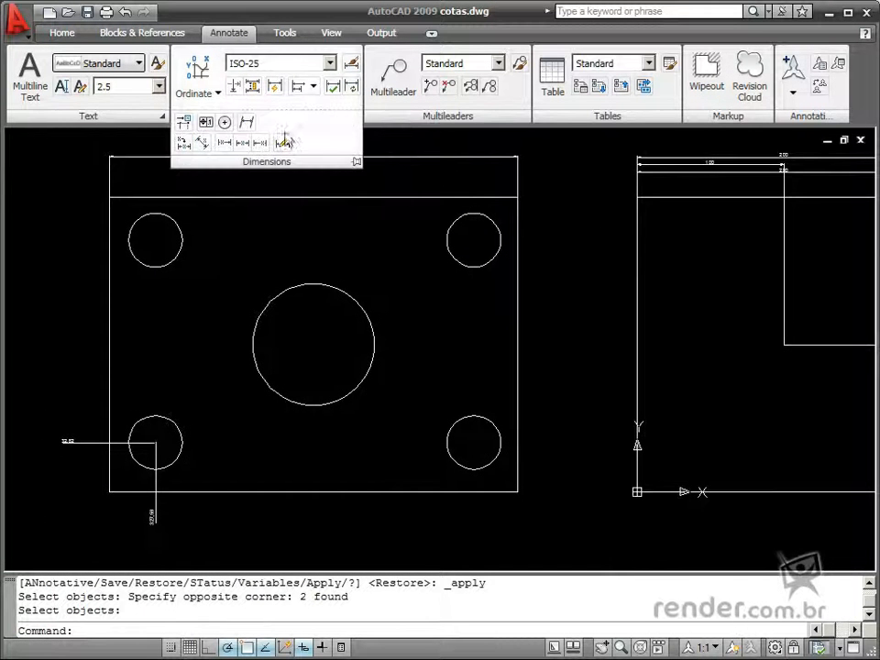
pyautogui.click(224, 124)
pyautogui.click(277, 299)
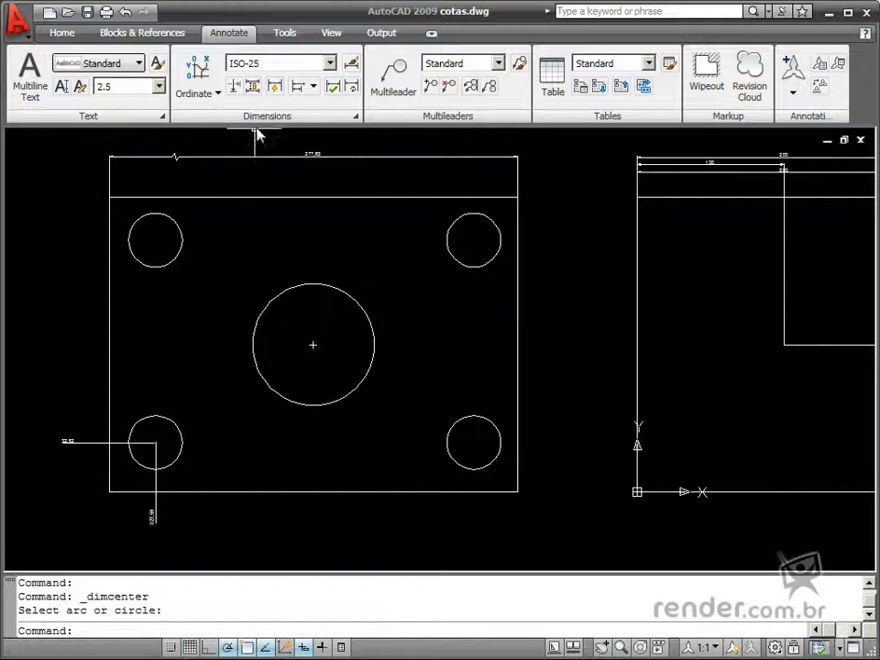
pyautogui.moveTo(271, 123)
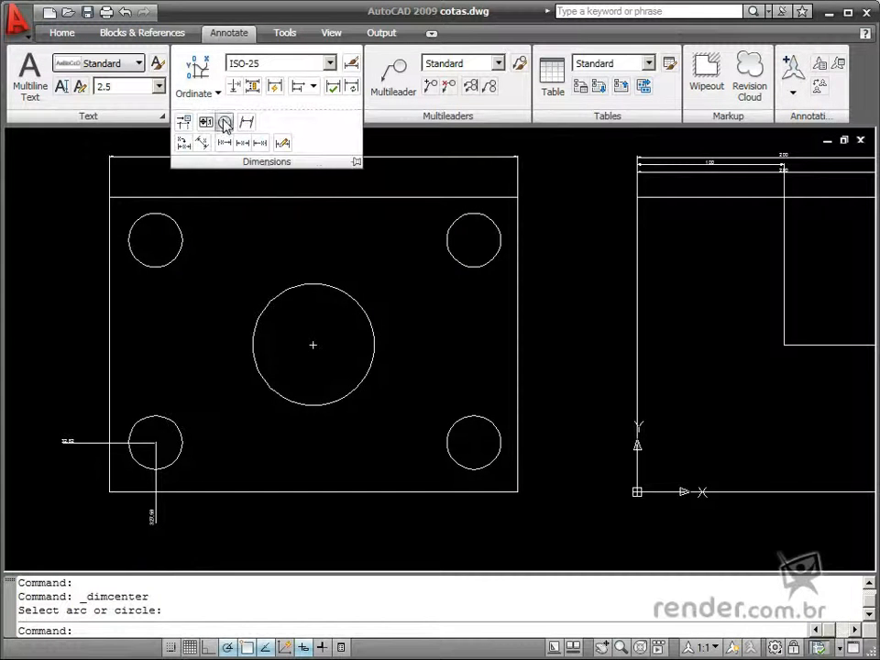
pyautogui.click(225, 122)
pyautogui.click(178, 254)
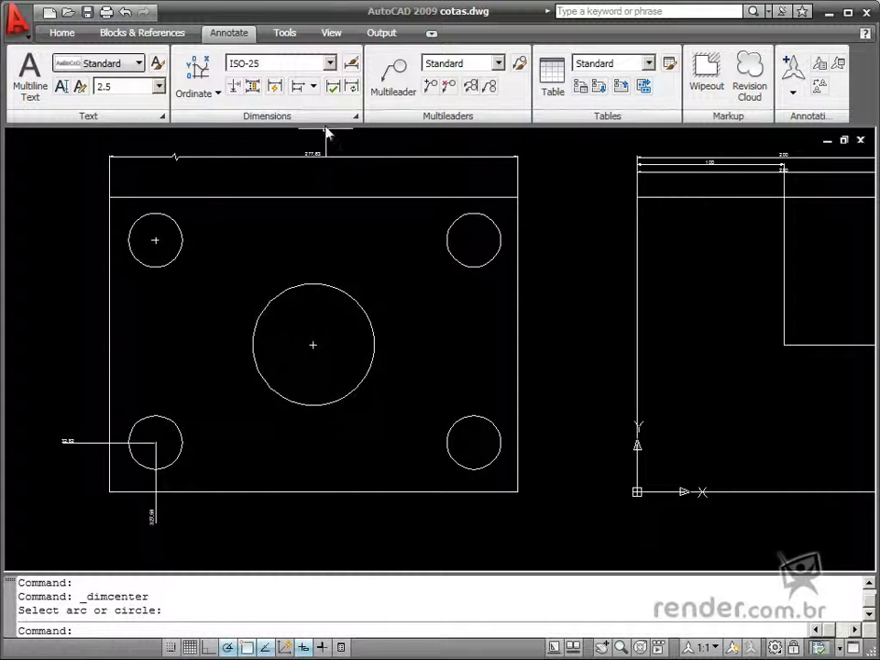
# Step: Slant the extension lines of the plate's top dimension with an obliquing angle of 45
pyautogui.moveTo(326, 124)
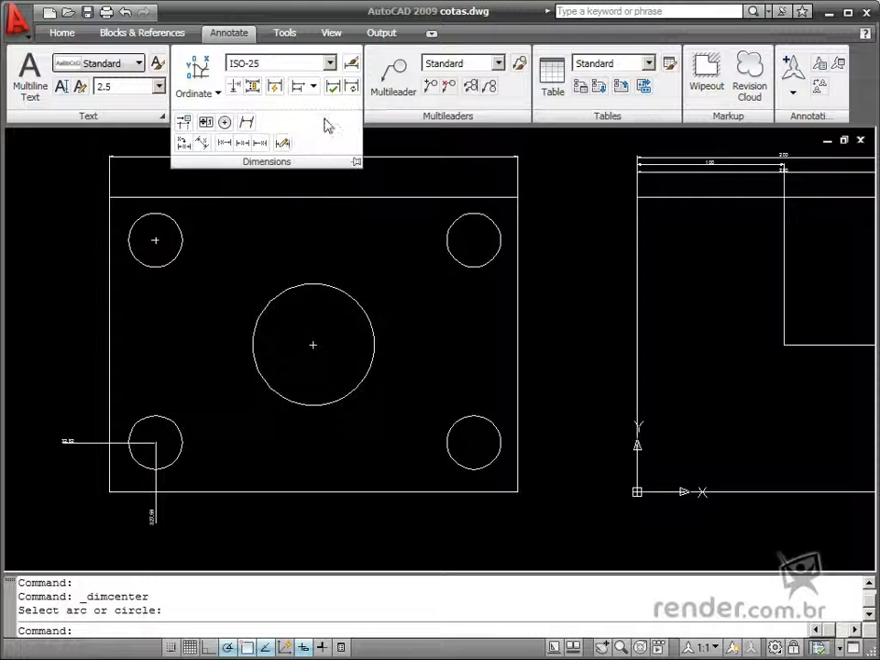
pyautogui.click(247, 124)
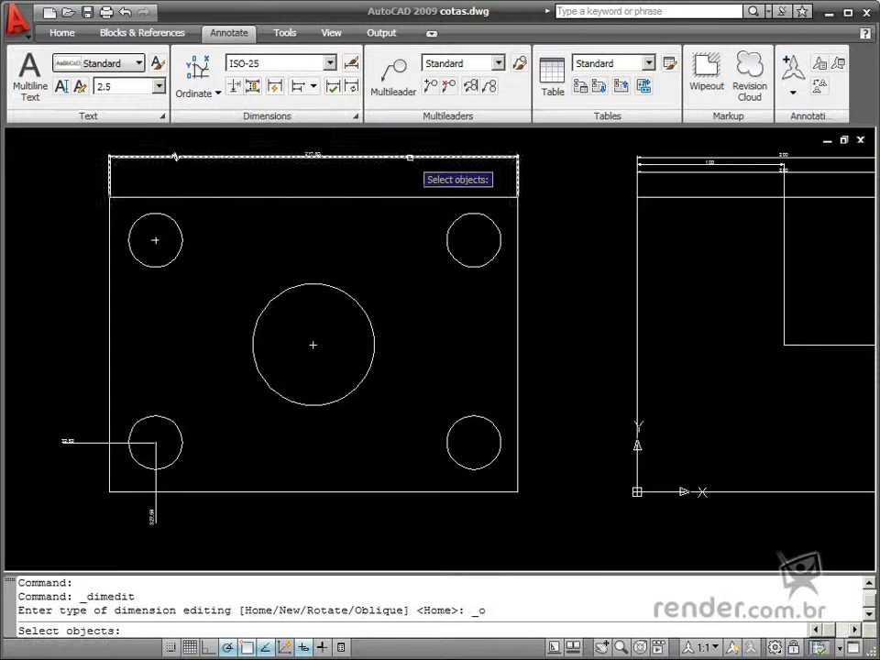
pyautogui.click(312, 158)
pyautogui.press('Return')
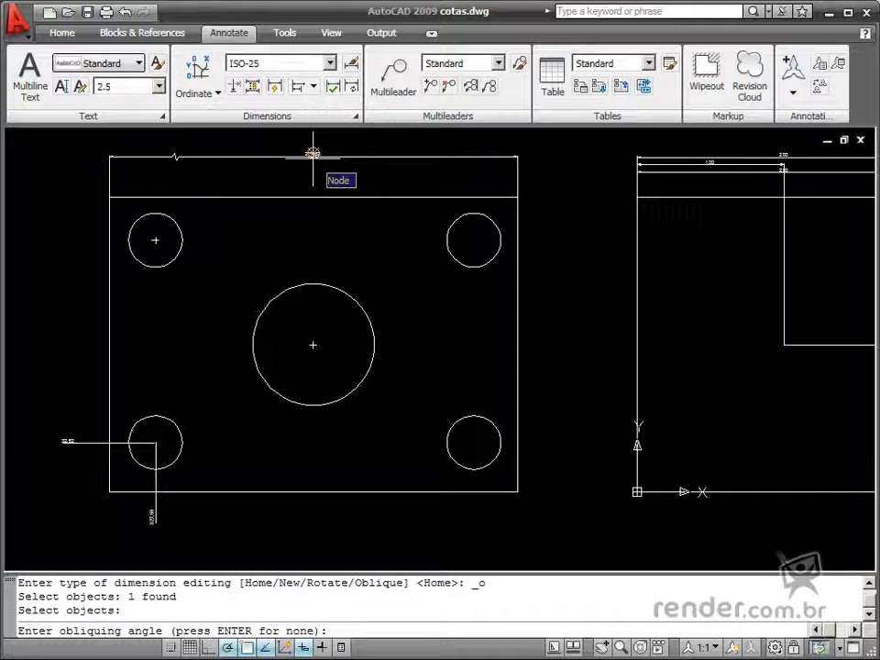
pyautogui.write('45')
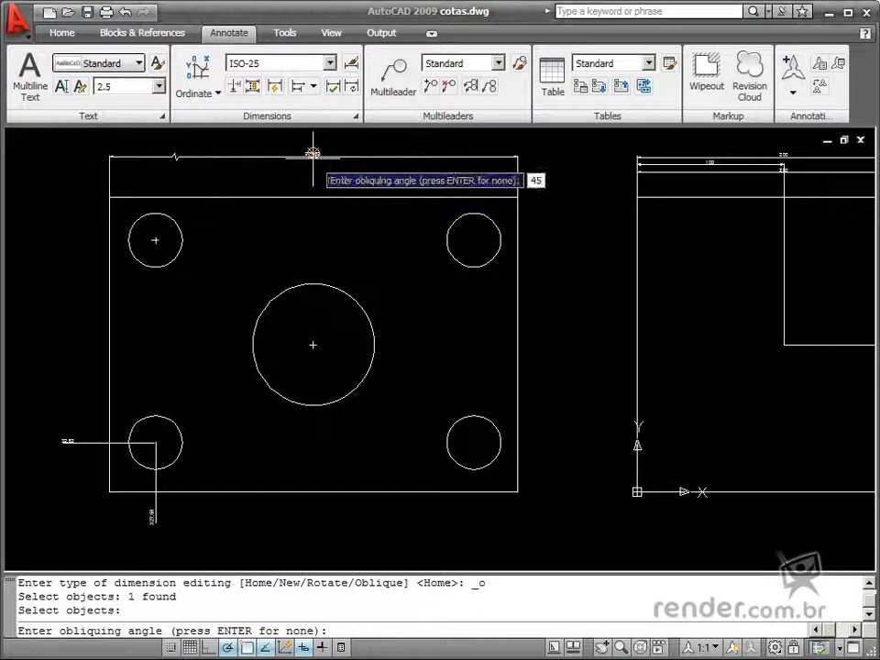
pyautogui.press('Return')
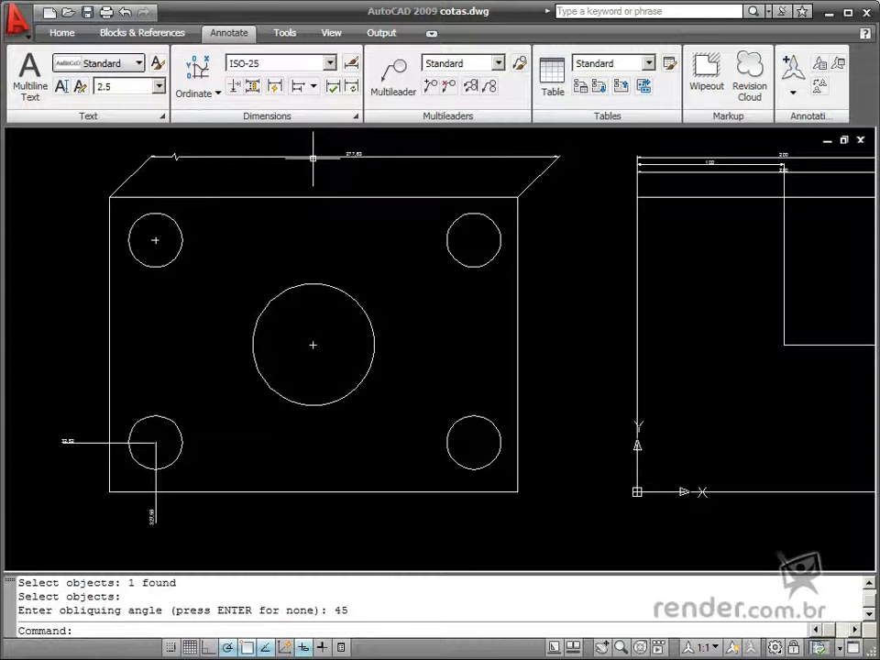
# Step: Slant the extension lines of the topmost horizontal dimension above the L-shaped profile with an obliquing angle of 45
pyautogui.click(260, 114)
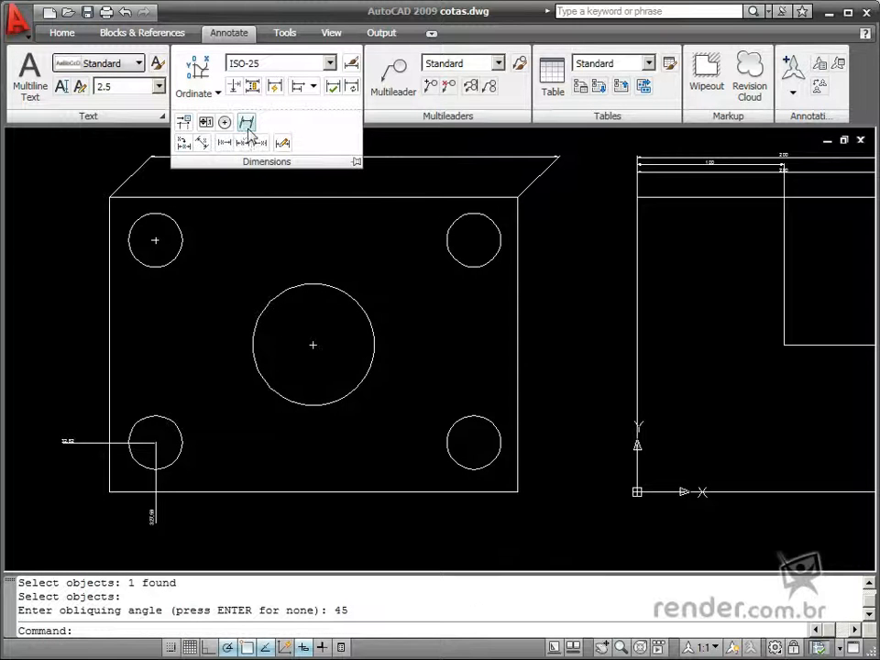
pyautogui.click(246, 121)
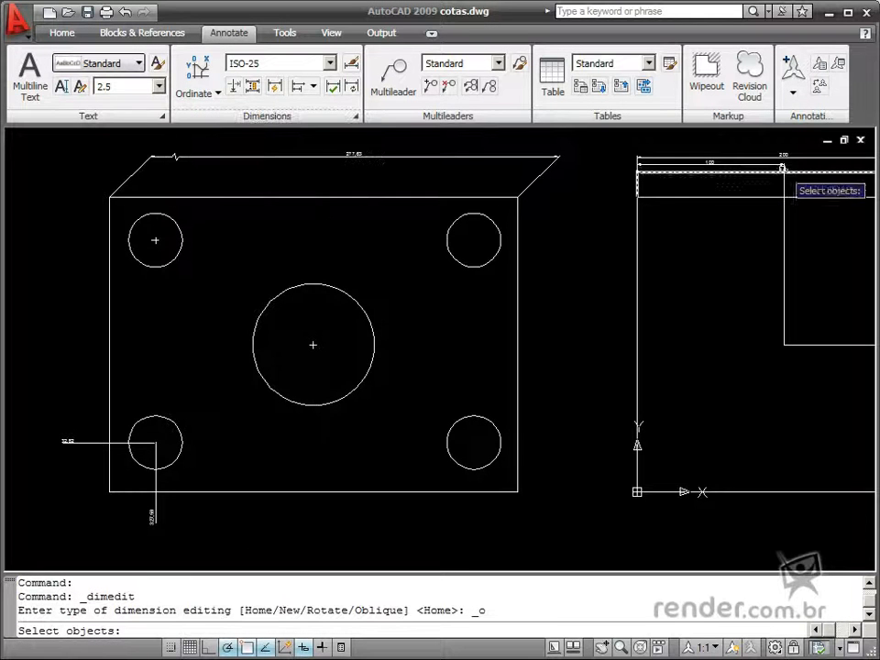
pyautogui.click(664, 157)
pyautogui.press('Return')
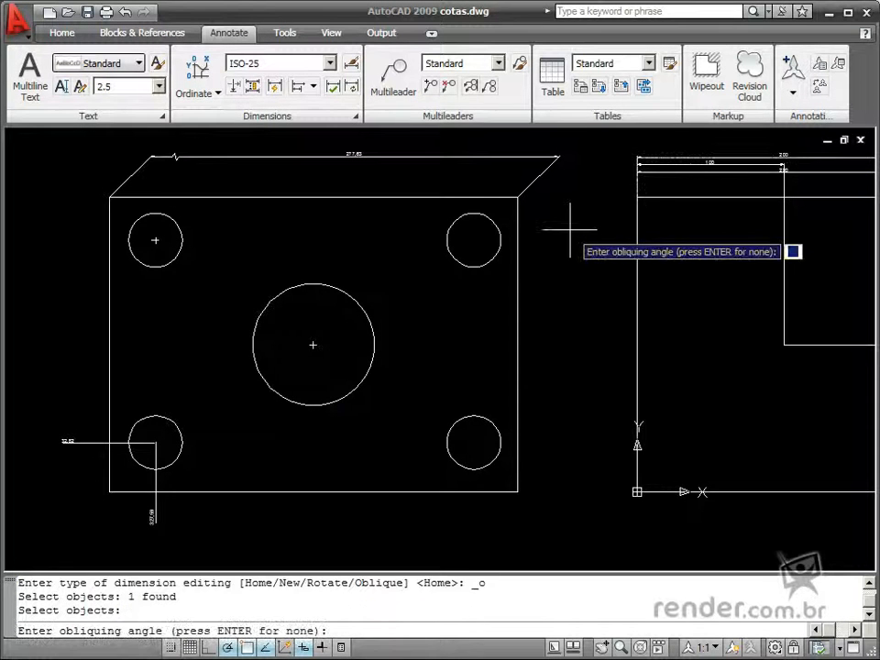
pyautogui.write('45')
pyautogui.press('Return')
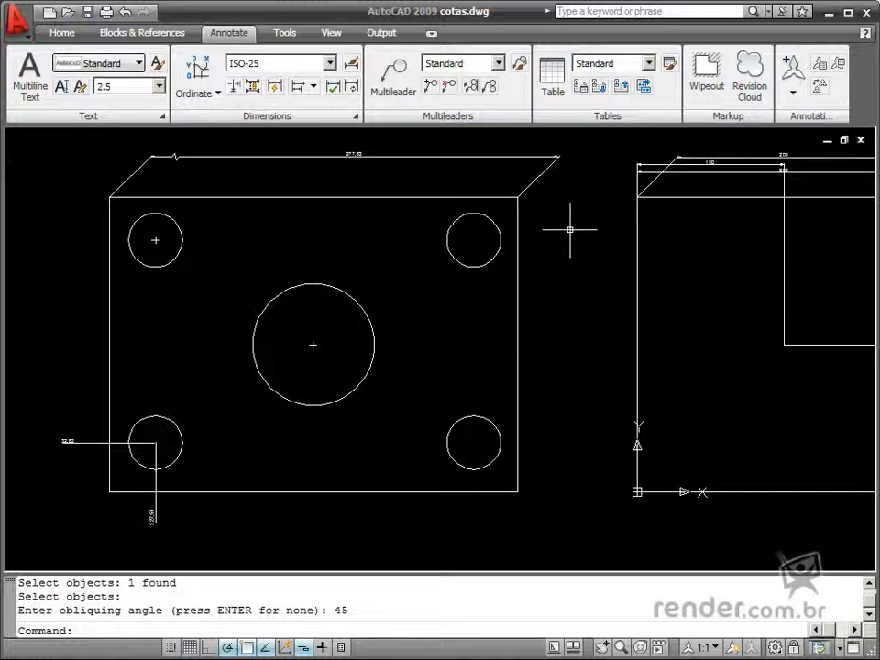
# Step: Rotate the text of the plate's top dimension to an angle of 45
pyautogui.moveTo(242, 159)
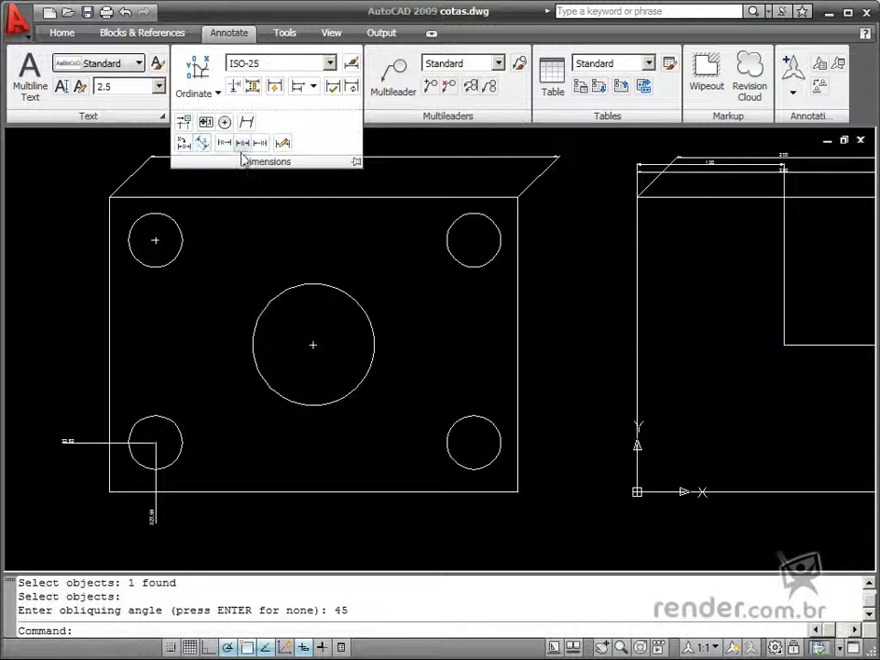
pyautogui.click(203, 143)
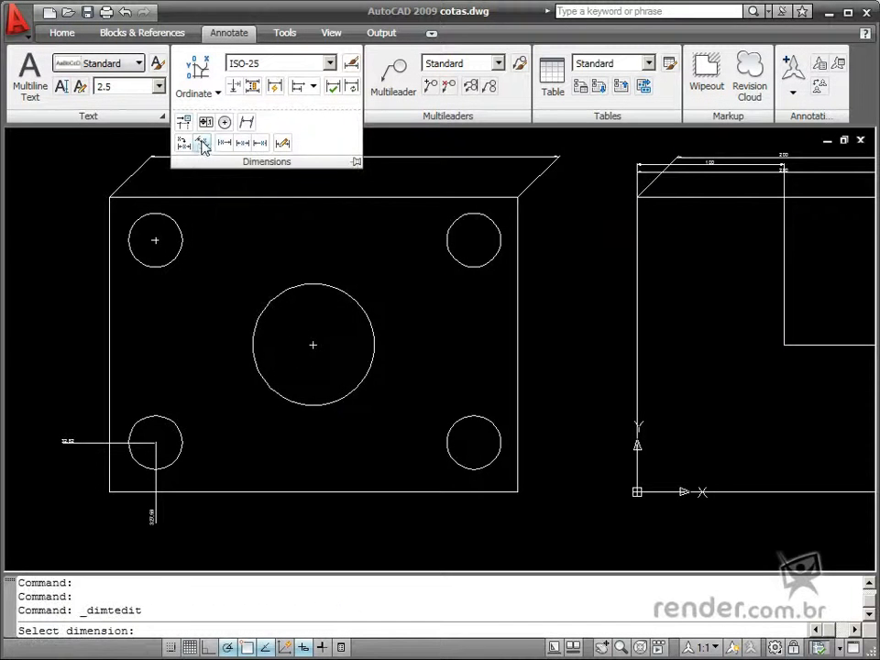
pyautogui.click(356, 155)
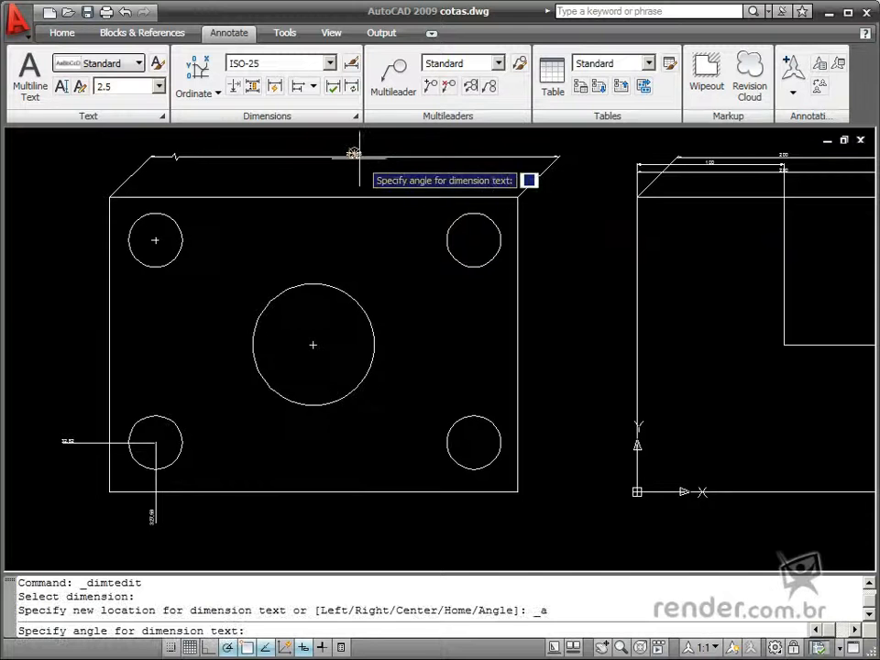
pyautogui.write('45')
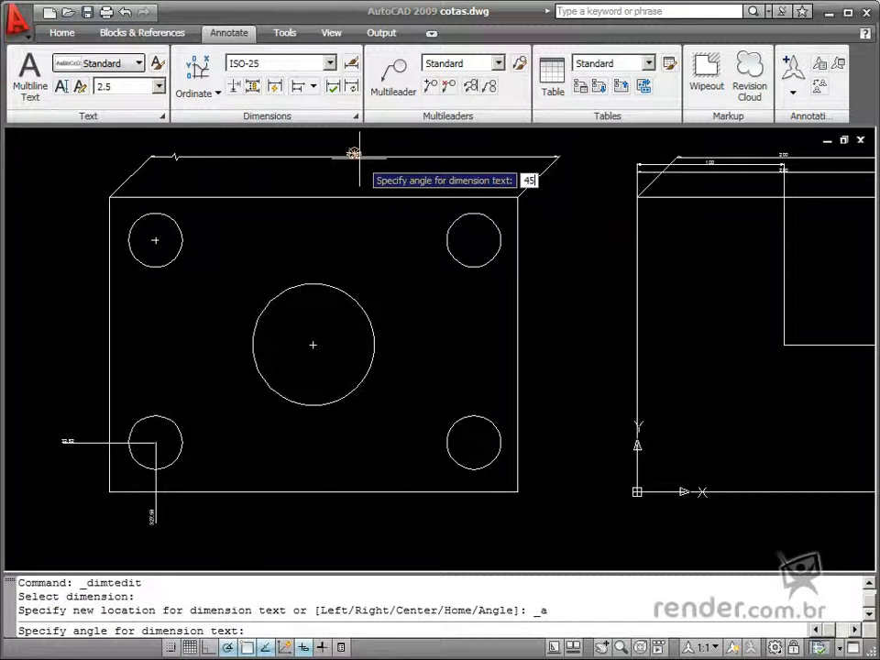
pyautogui.press('Return')
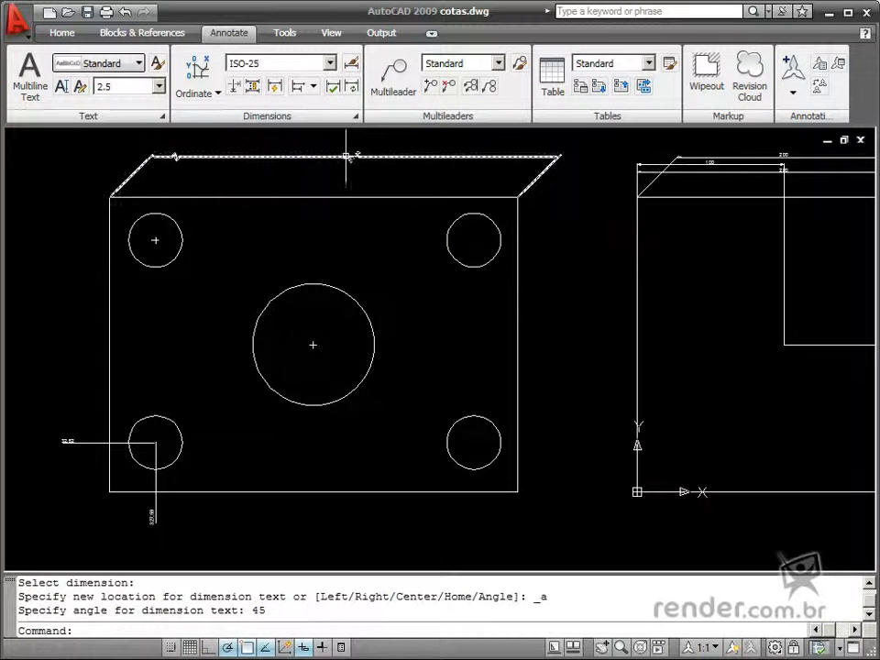
# Step: Left-justify the text of the plate's top dimension along its dimension line, and center-justify it again
pyautogui.moveTo(255, 111)
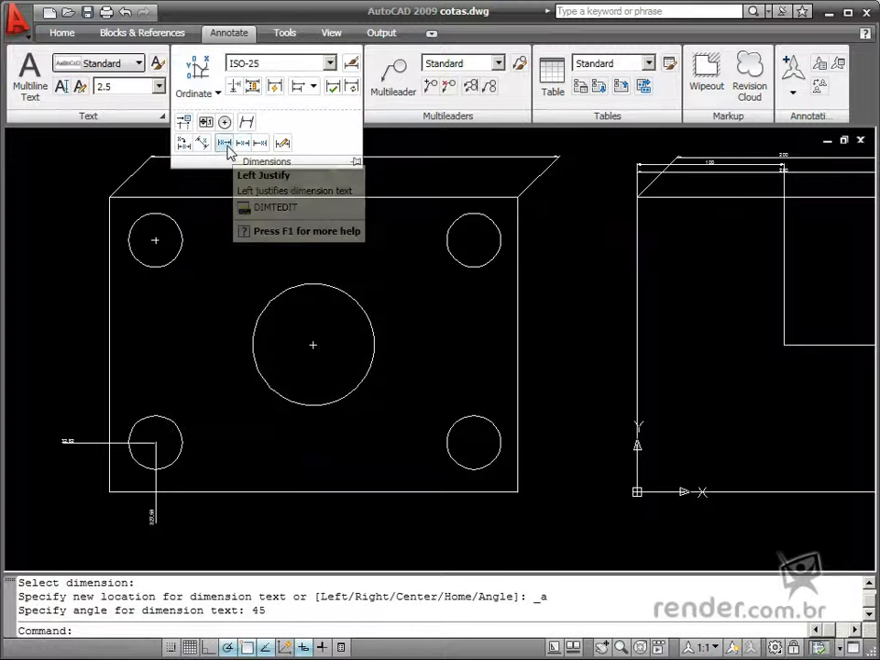
pyautogui.click(224, 144)
pyautogui.click(411, 159)
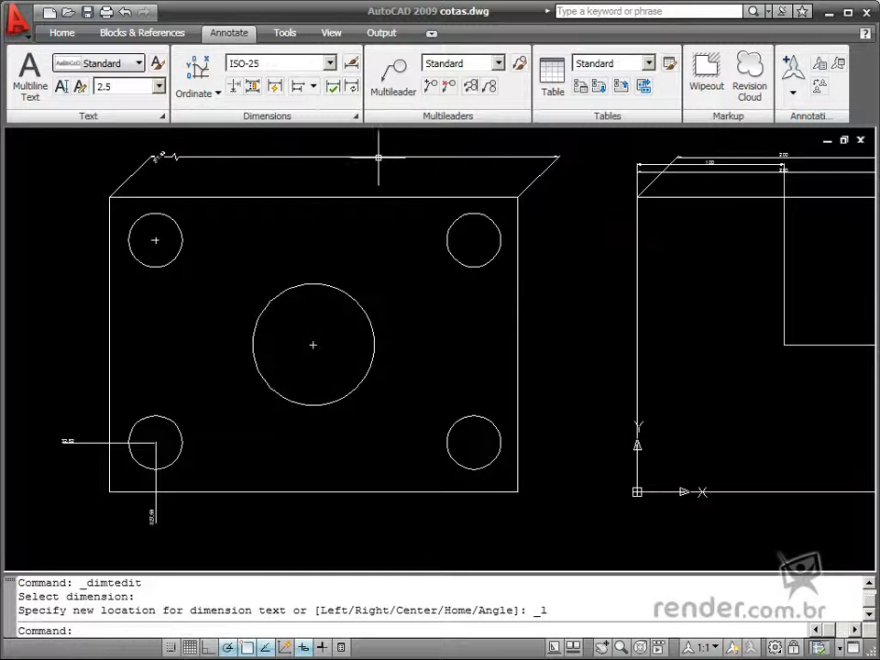
pyautogui.moveTo(257, 116)
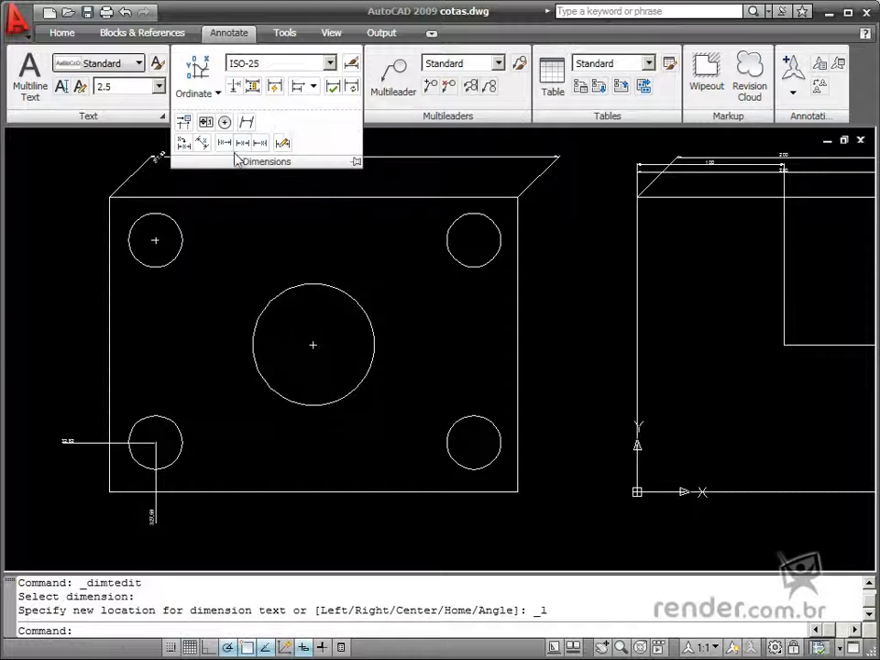
pyautogui.click(242, 144)
pyautogui.click(398, 157)
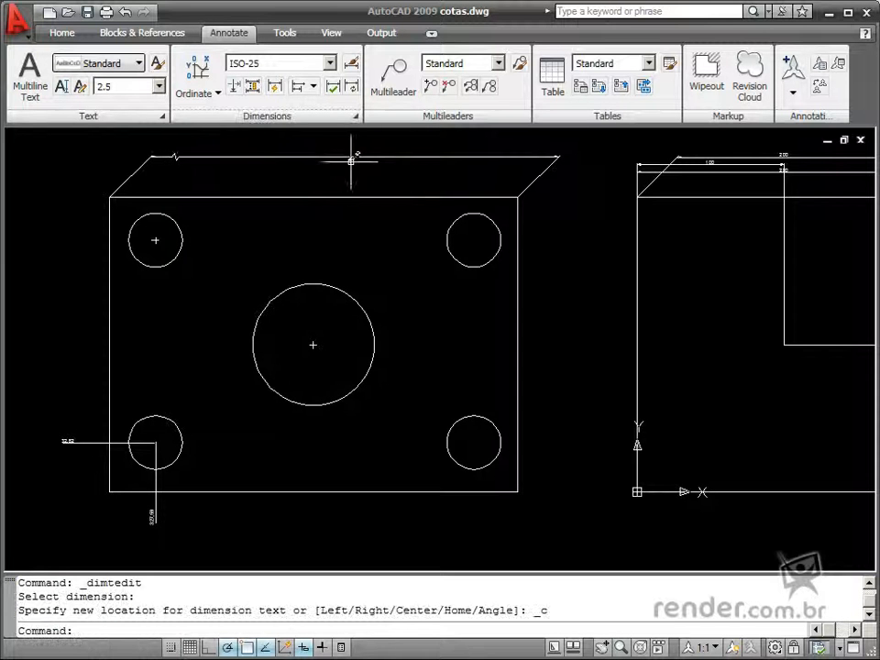
# Step: Right-justify the text of the plate's top dimension along its dimension line
pyautogui.moveTo(289, 117)
pyautogui.click(262, 144)
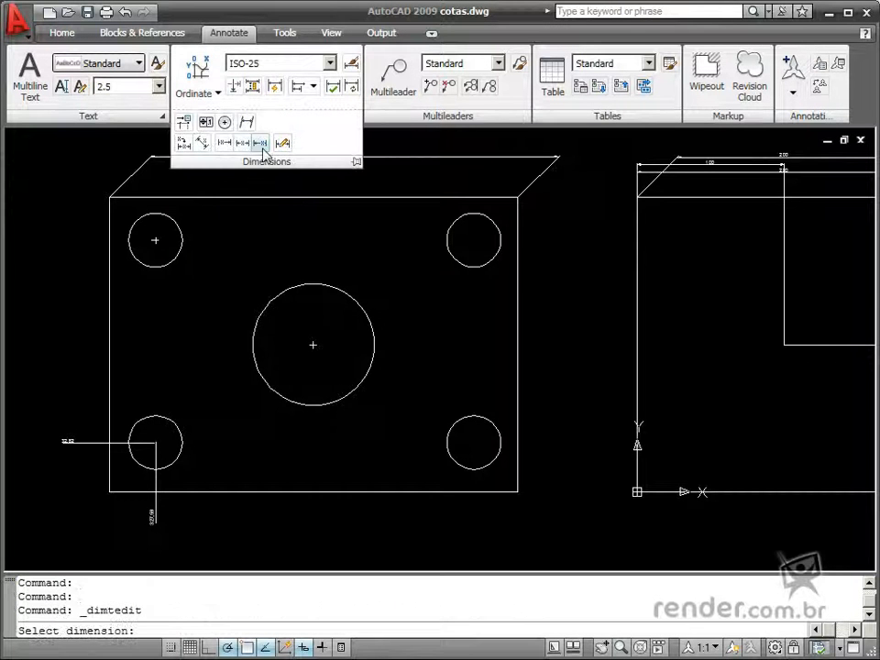
pyautogui.click(393, 156)
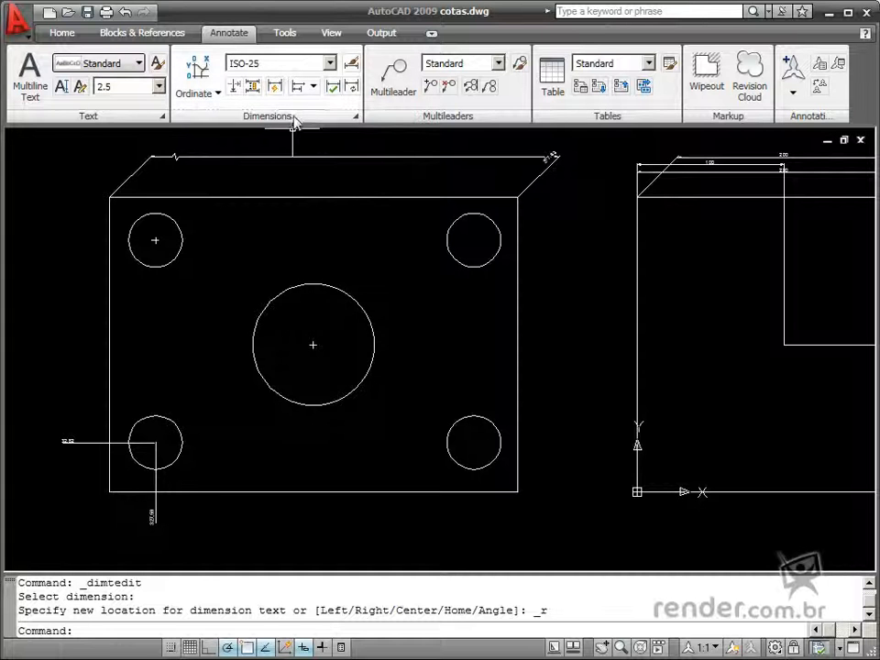
# Step: Restore the plate's top dimension text to its default orientation with the Home option and center-justify it on the dimension line
pyautogui.moveTo(291, 115)
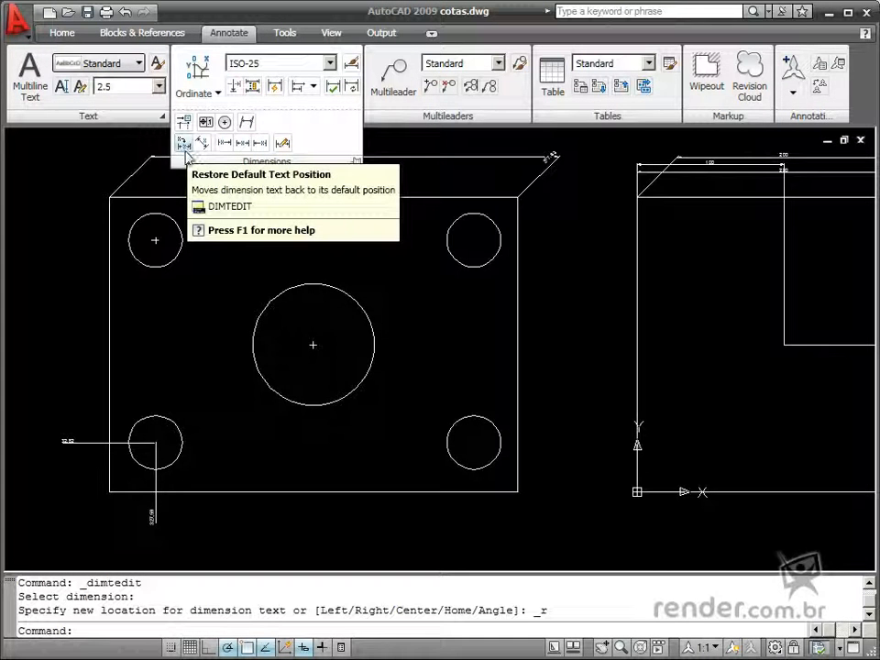
pyautogui.click(185, 146)
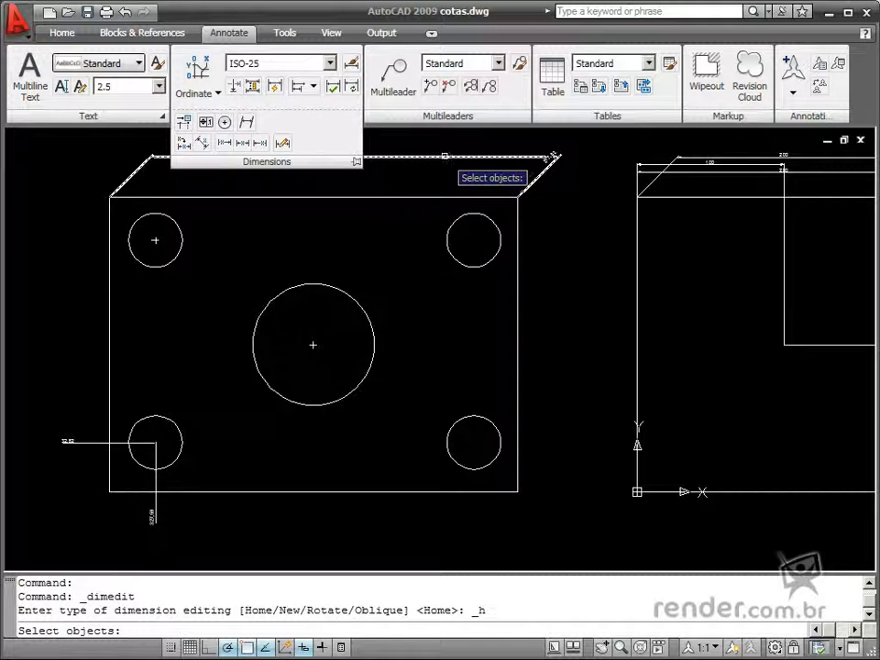
pyautogui.click(441, 157)
pyautogui.press('Return')
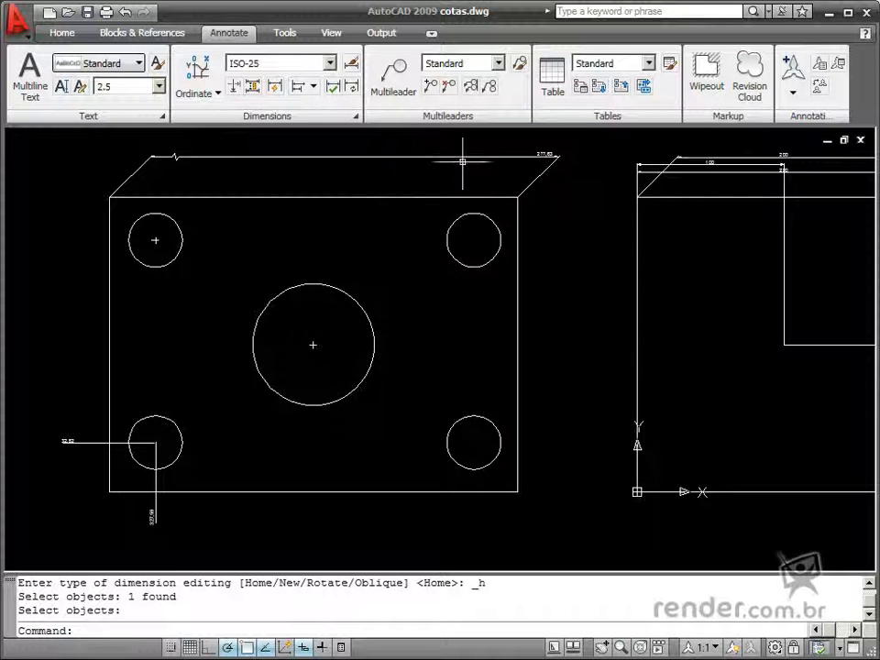
pyautogui.moveTo(290, 122)
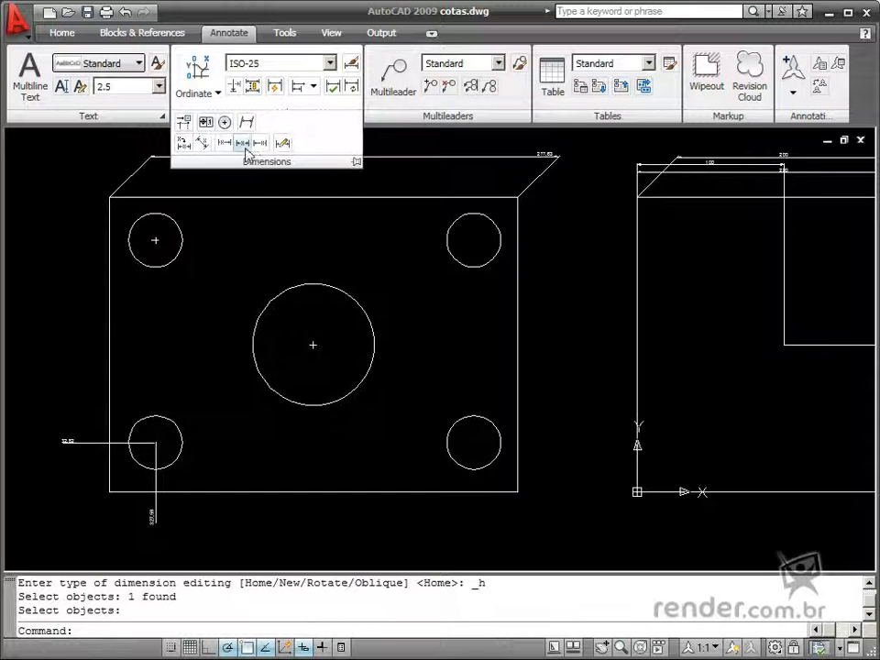
pyautogui.click(242, 144)
pyautogui.click(406, 158)
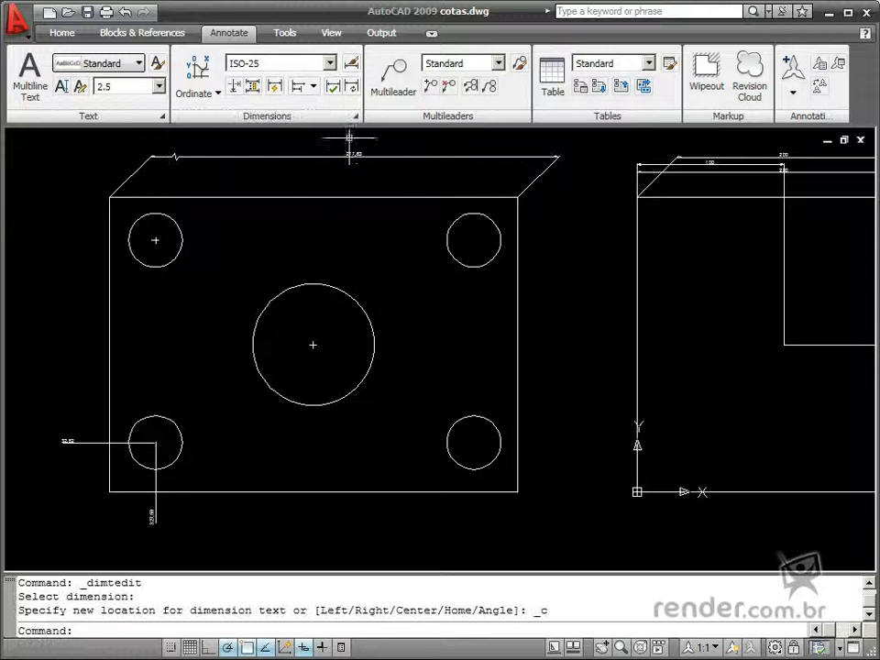